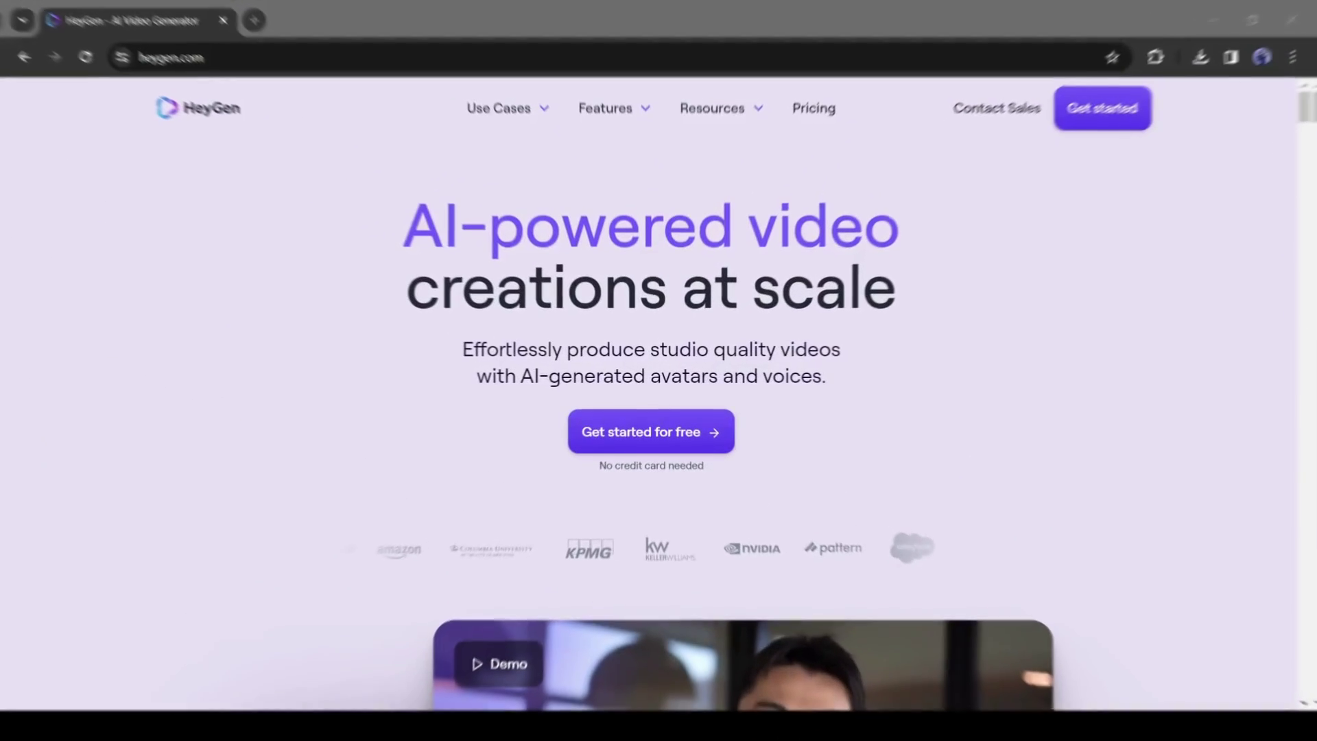
{"action": "scroll", "coordinate": [658, 432], "scroll_direction": "down", "scroll_amount": 2}
{"action": "scroll", "coordinate": [637, 408], "scroll_direction": "down", "scroll_amount": 2}
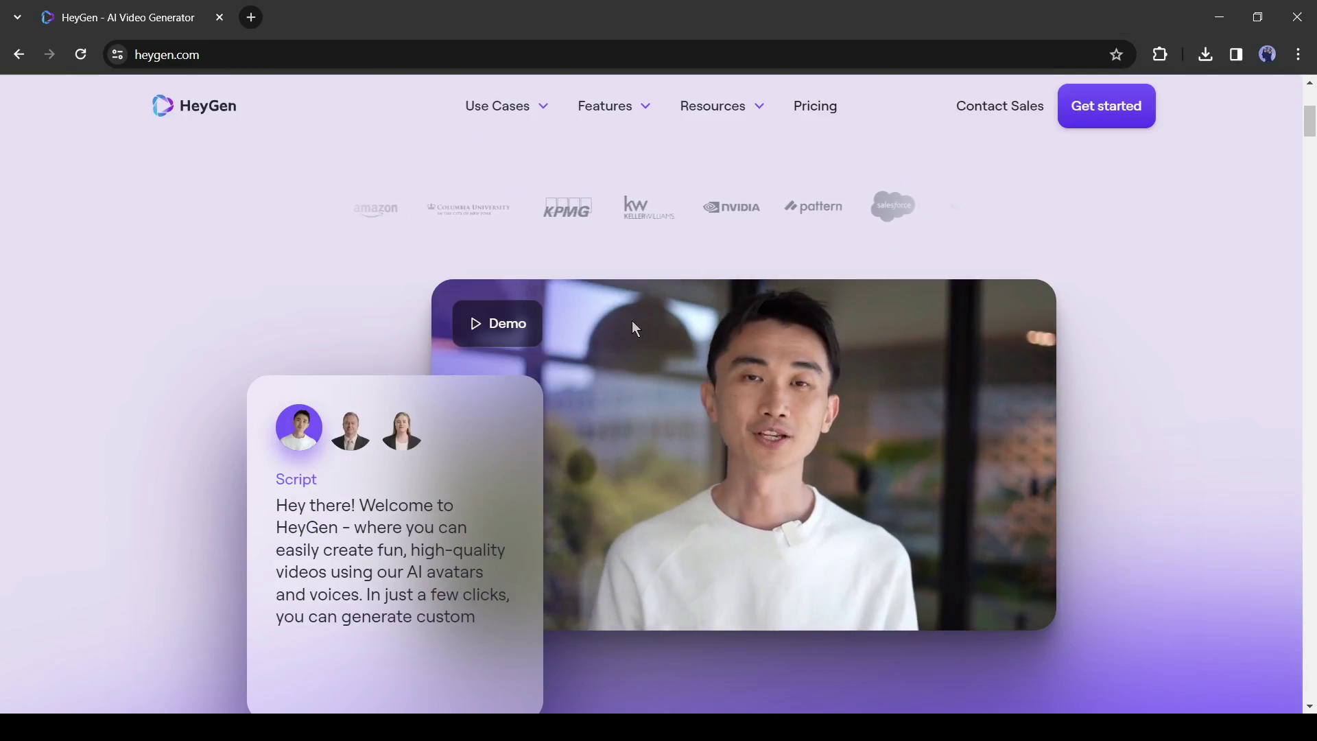
{"action": "scroll", "coordinate": [633, 322], "scroll_direction": "down", "scroll_amount": 2}
{"action": "scroll", "coordinate": [632, 322], "scroll_direction": "down", "scroll_amount": 2}
{"action": "scroll", "coordinate": [633, 328], "scroll_direction": "down", "scroll_amount": 3}
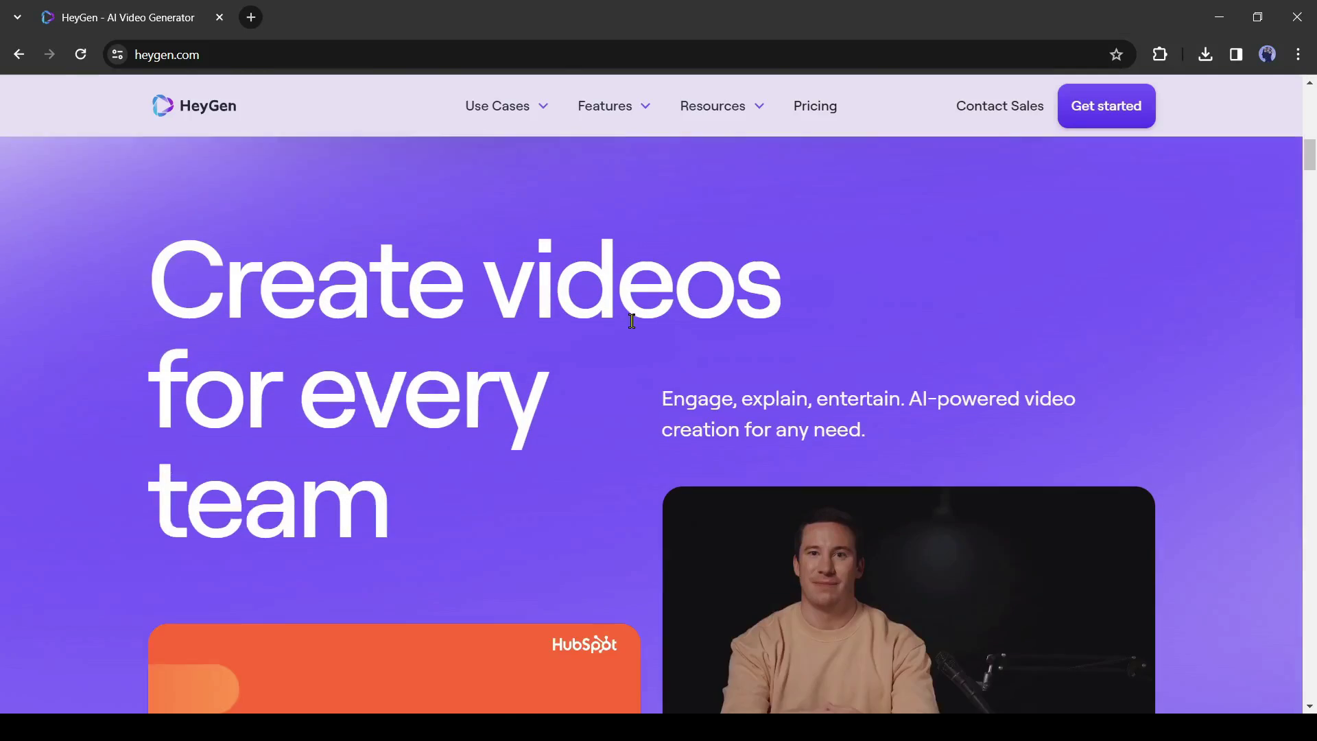
{"action": "scroll", "coordinate": [632, 328], "scroll_direction": "down", "scroll_amount": 1}
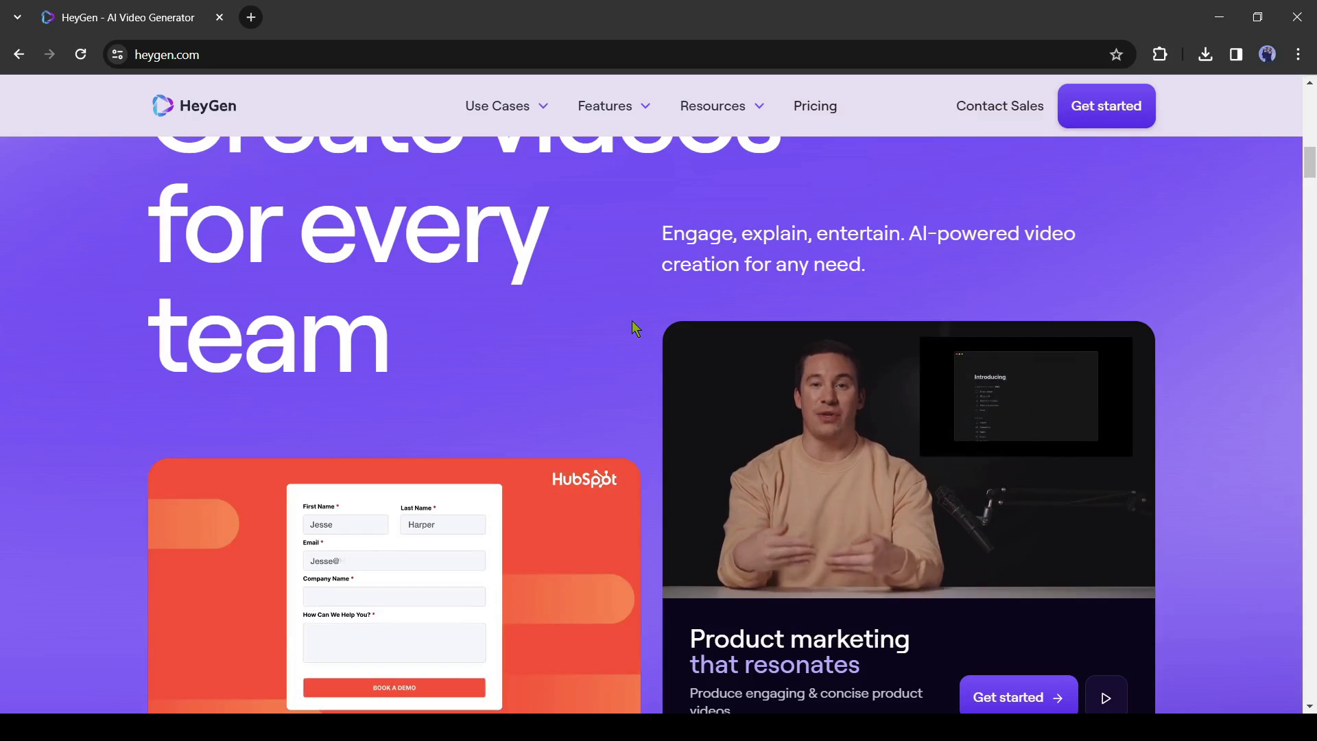
{"action": "scroll", "coordinate": [633, 327], "scroll_direction": "down", "scroll_amount": 2}
{"action": "scroll", "coordinate": [632, 328], "scroll_direction": "down", "scroll_amount": 3}
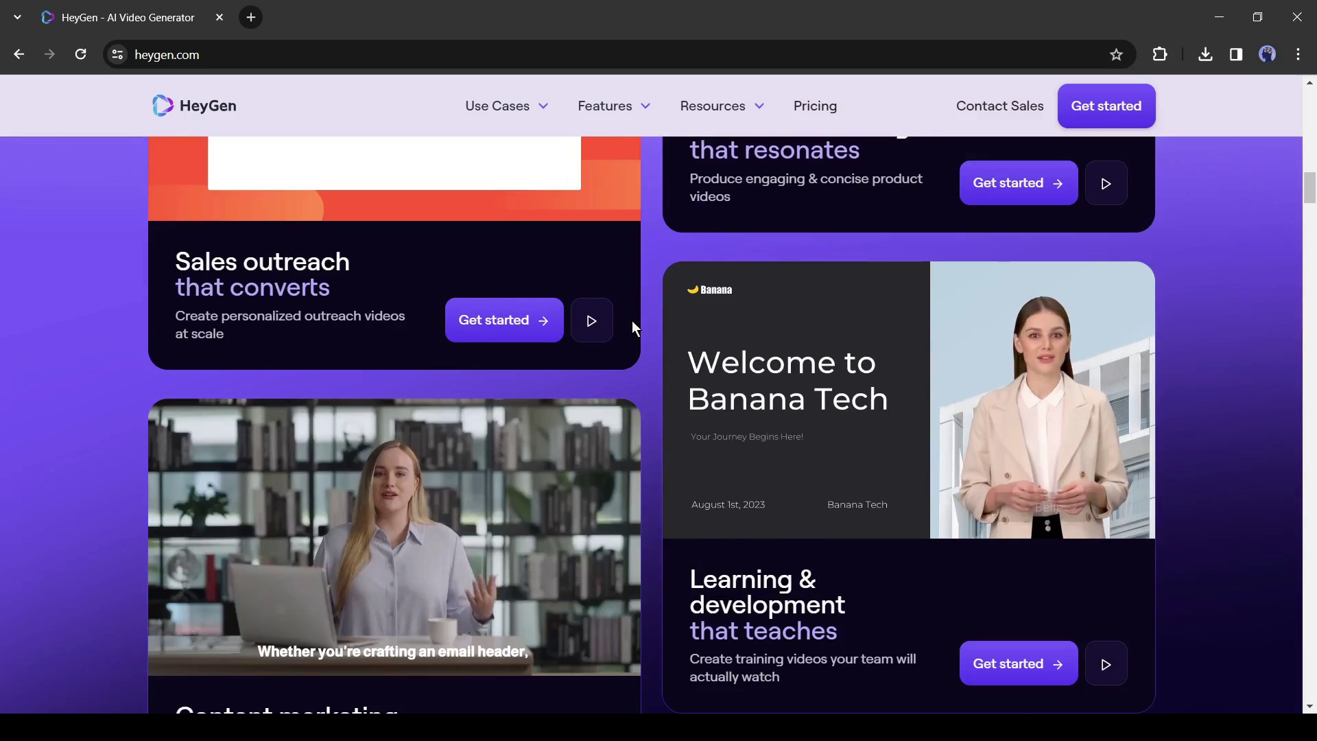
{"action": "scroll", "coordinate": [631, 328], "scroll_direction": "down", "scroll_amount": 1}
{"action": "scroll", "coordinate": [632, 328], "scroll_direction": "down", "scroll_amount": 2}
{"action": "scroll", "coordinate": [632, 328], "scroll_direction": "down", "scroll_amount": 2}
{"action": "scroll", "coordinate": [633, 328], "scroll_direction": "down", "scroll_amount": 2}
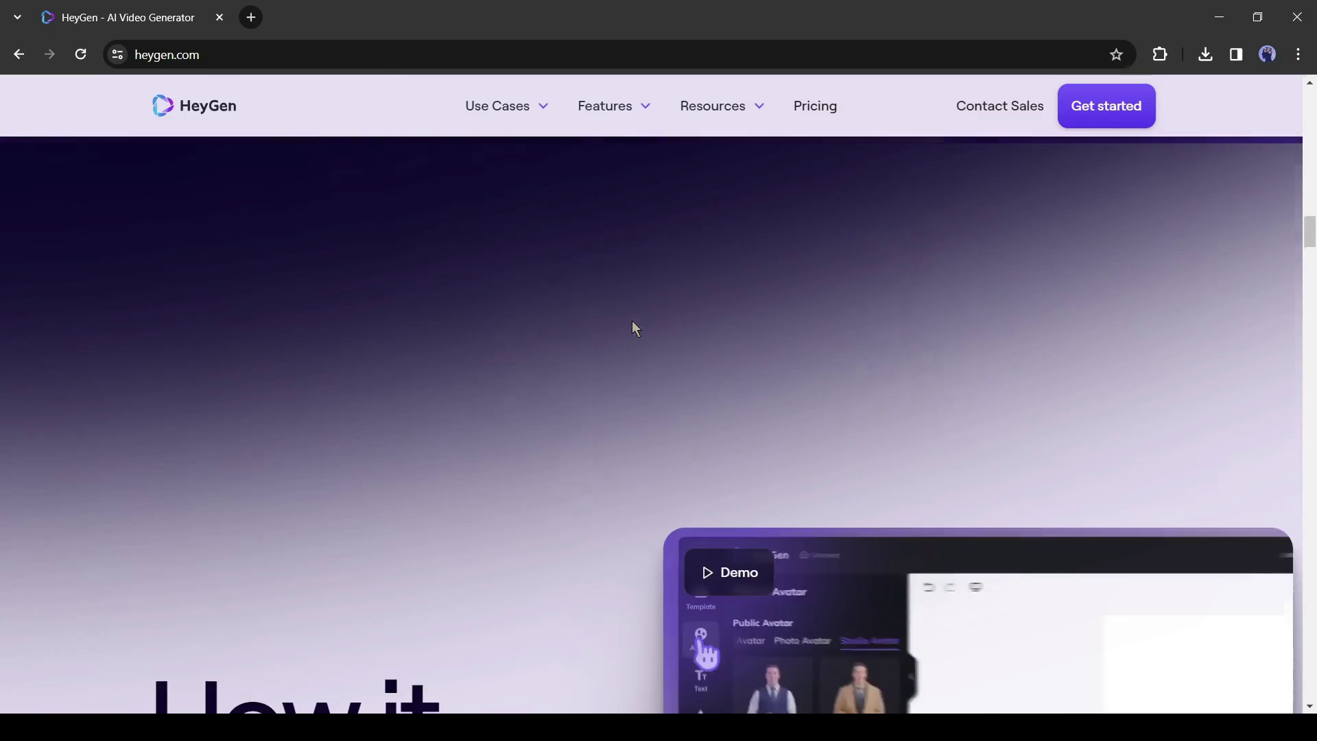
{"action": "scroll", "coordinate": [632, 327], "scroll_direction": "down", "scroll_amount": 2}
{"action": "scroll", "coordinate": [632, 327], "scroll_direction": "down", "scroll_amount": 1}
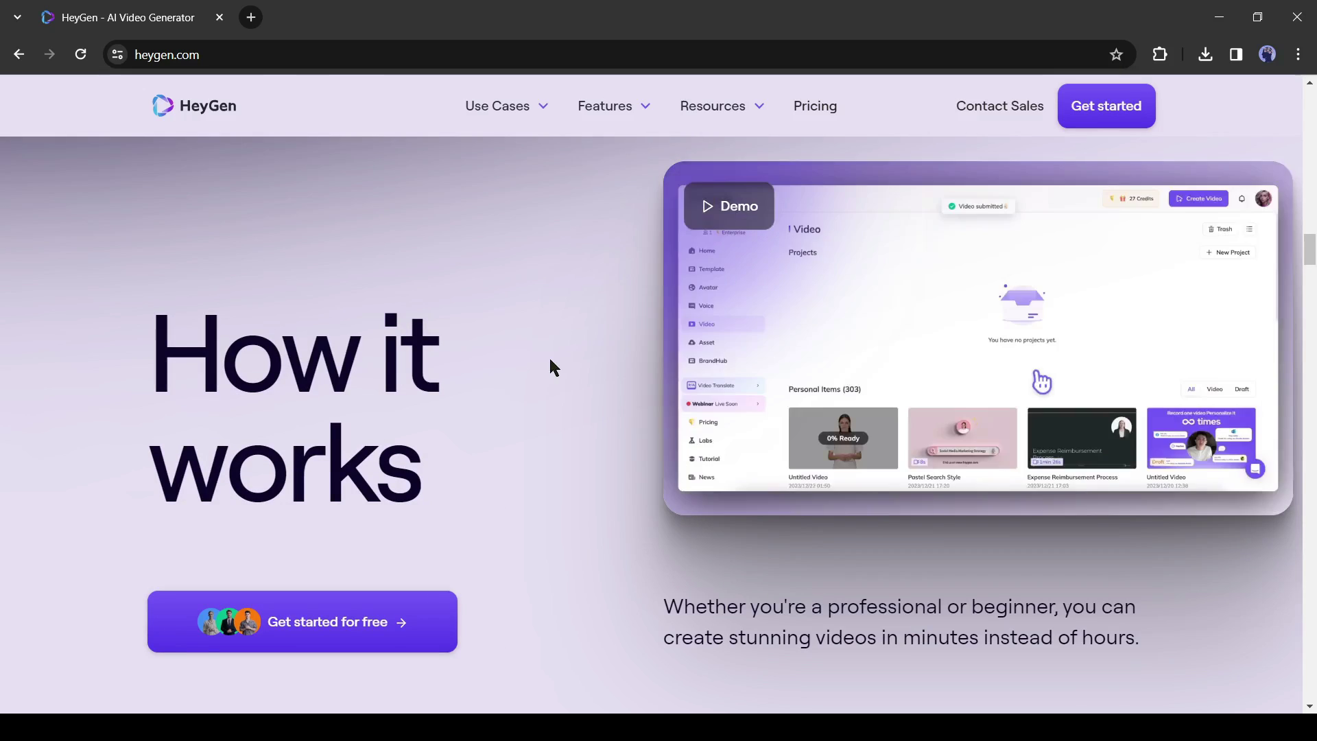
{"action": "scroll", "coordinate": [550, 365], "scroll_direction": "down", "scroll_amount": 4}
{"action": "scroll", "coordinate": [550, 360], "scroll_direction": "down", "scroll_amount": 1}
{"action": "scroll", "coordinate": [549, 361], "scroll_direction": "down", "scroll_amount": 2}
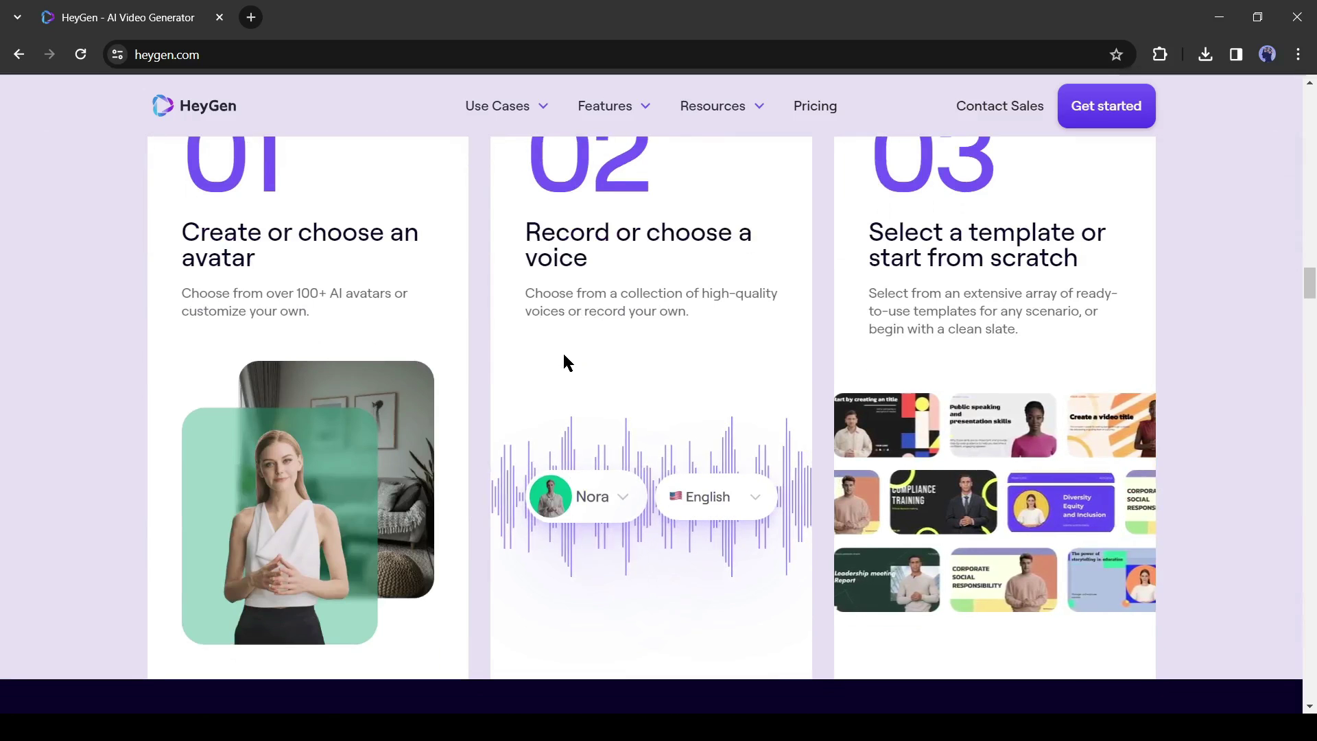
{"action": "scroll", "coordinate": [563, 350], "scroll_direction": "down", "scroll_amount": 2}
{"action": "scroll", "coordinate": [563, 351], "scroll_direction": "down", "scroll_amount": 3}
{"action": "scroll", "coordinate": [564, 356], "scroll_direction": "down", "scroll_amount": 2}
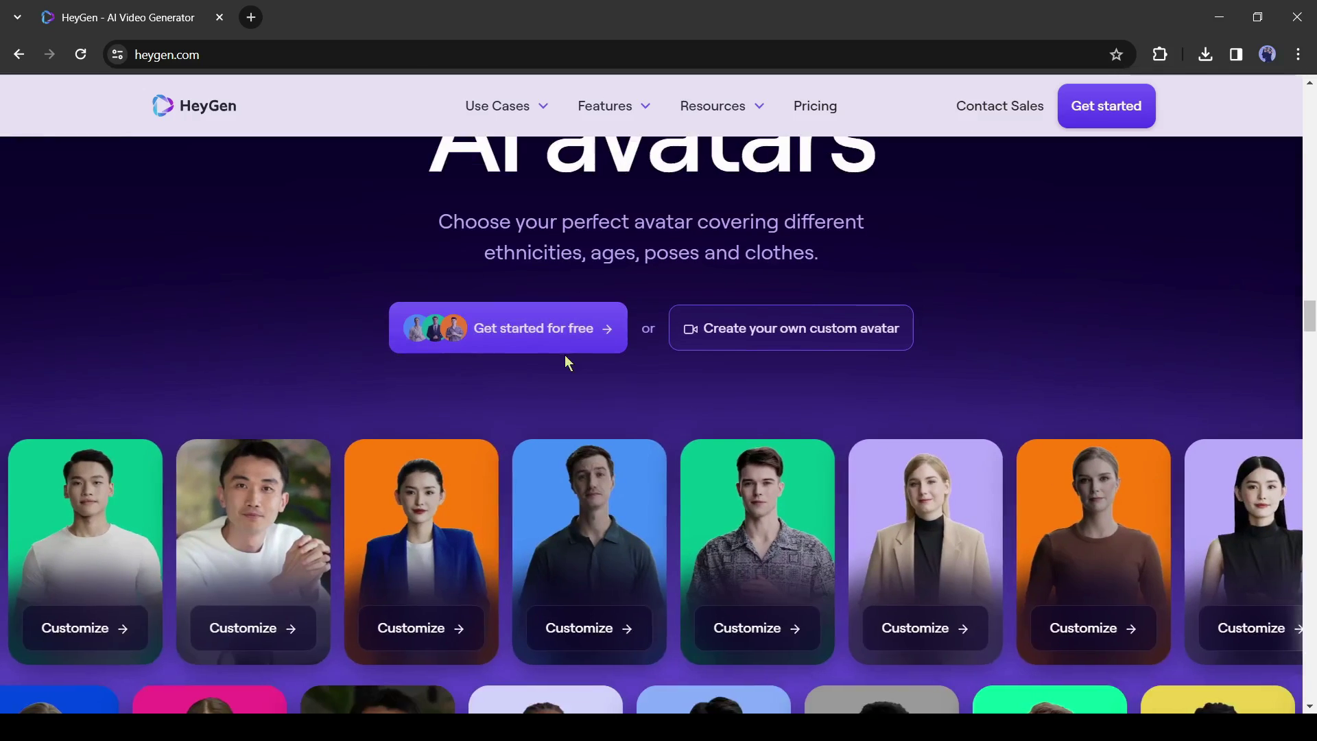
{"action": "scroll", "coordinate": [564, 355], "scroll_direction": "down", "scroll_amount": 1}
{"action": "scroll", "coordinate": [565, 355], "scroll_direction": "down", "scroll_amount": 1}
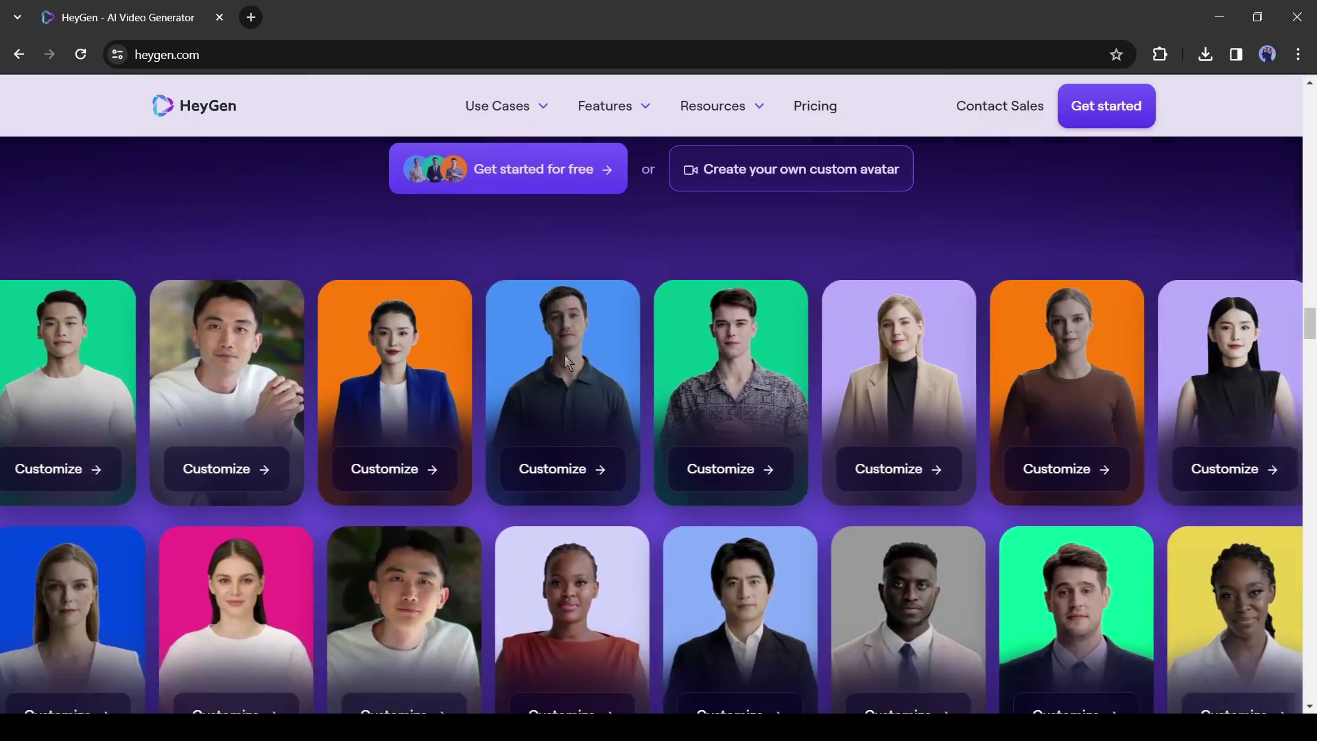
{"action": "scroll", "coordinate": [565, 354], "scroll_direction": "down", "scroll_amount": 2}
{"action": "scroll", "coordinate": [565, 355], "scroll_direction": "down", "scroll_amount": 3}
{"action": "scroll", "coordinate": [566, 354], "scroll_direction": "down", "scroll_amount": 2}
{"action": "scroll", "coordinate": [565, 363], "scroll_direction": "down", "scroll_amount": 3}
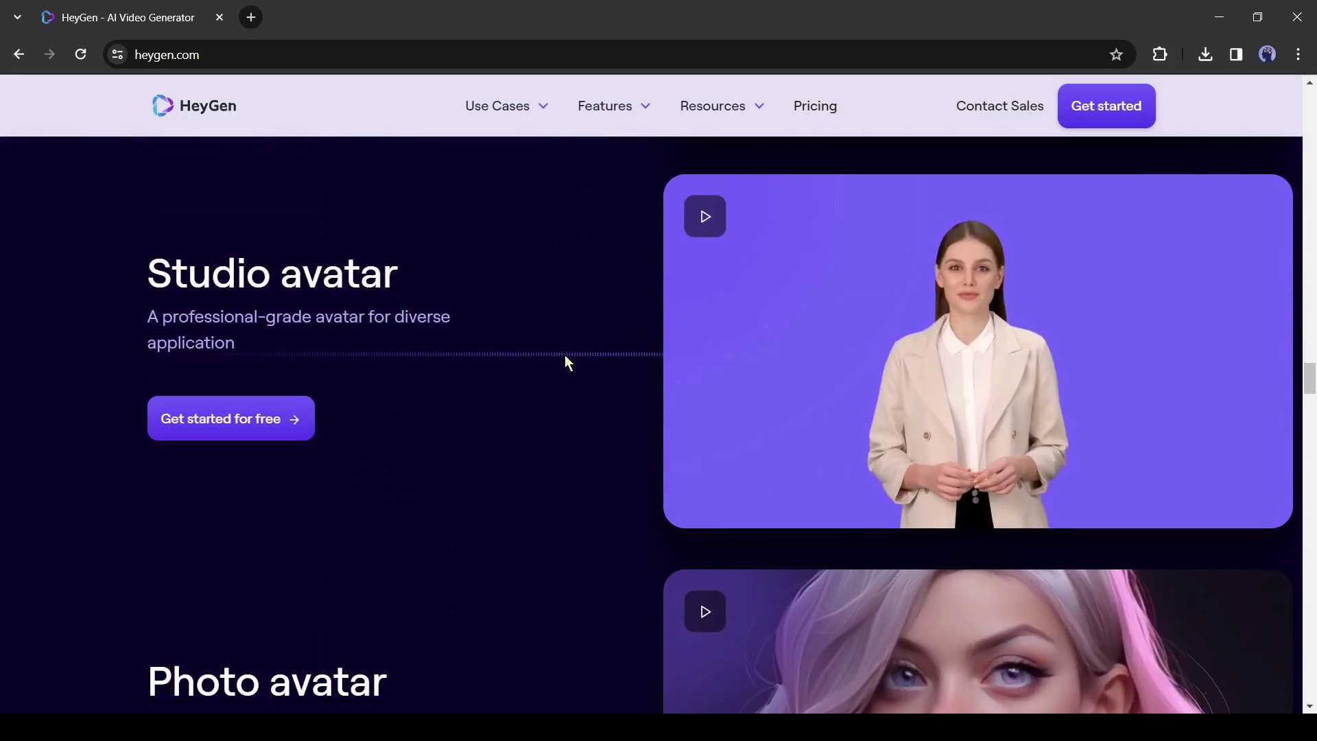
{"action": "scroll", "coordinate": [565, 362], "scroll_direction": "down", "scroll_amount": 3}
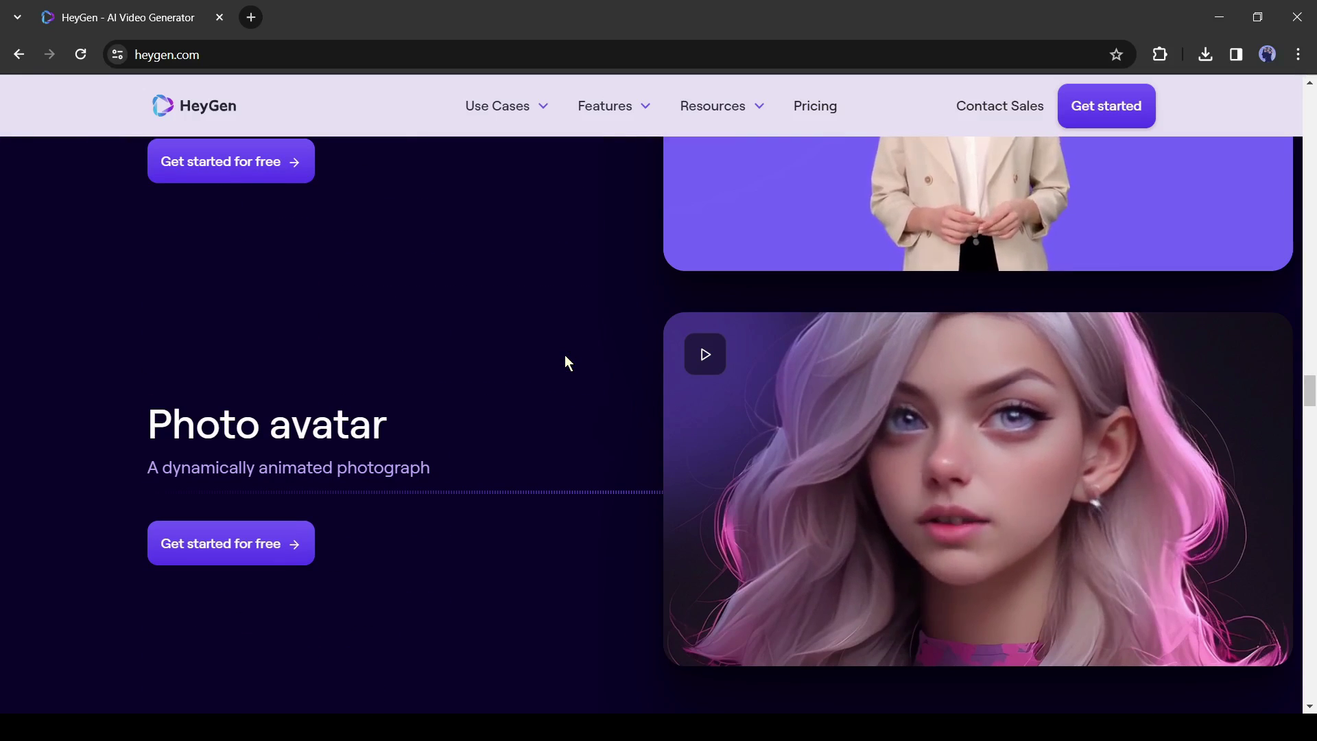
{"action": "scroll", "coordinate": [565, 362], "scroll_direction": "down", "scroll_amount": 2}
{"action": "scroll", "coordinate": [564, 362], "scroll_direction": "down", "scroll_amount": 3}
{"action": "scroll", "coordinate": [564, 363], "scroll_direction": "down", "scroll_amount": 1}
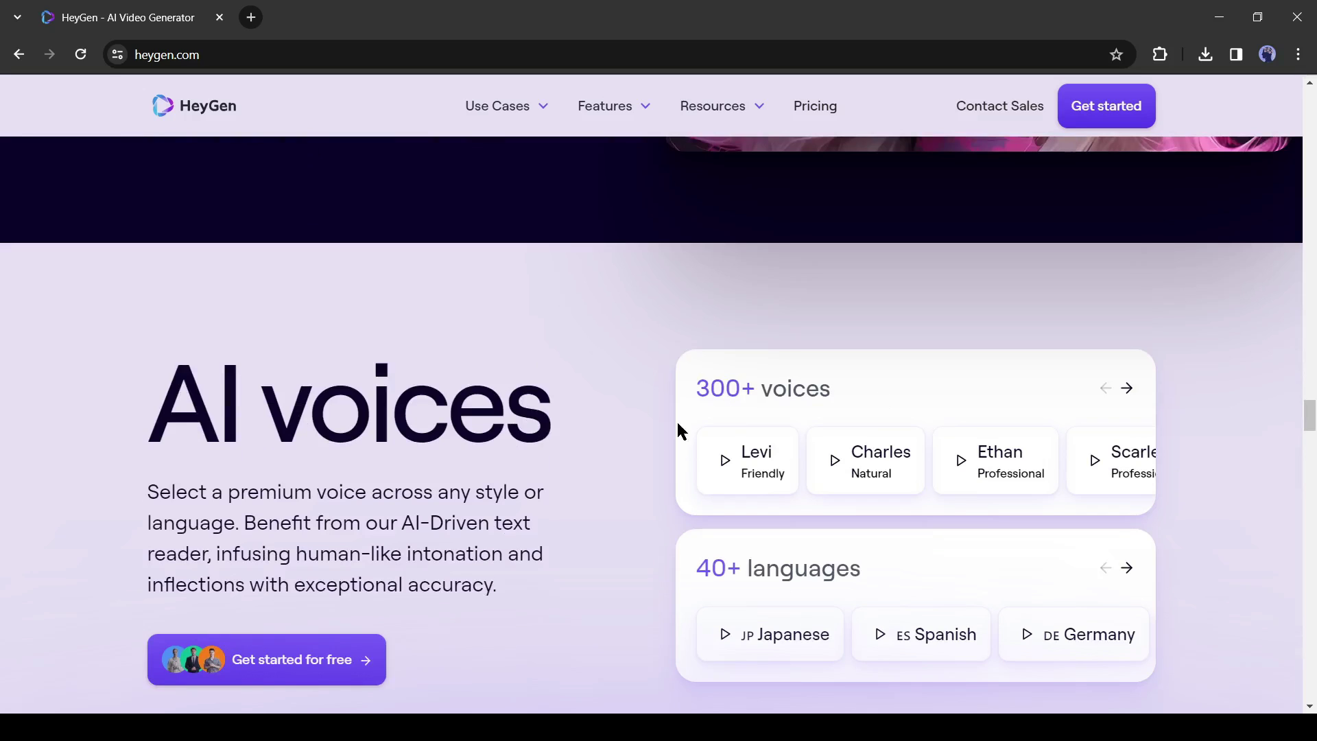
{"action": "scroll", "coordinate": [708, 439], "scroll_direction": "down", "scroll_amount": 1}
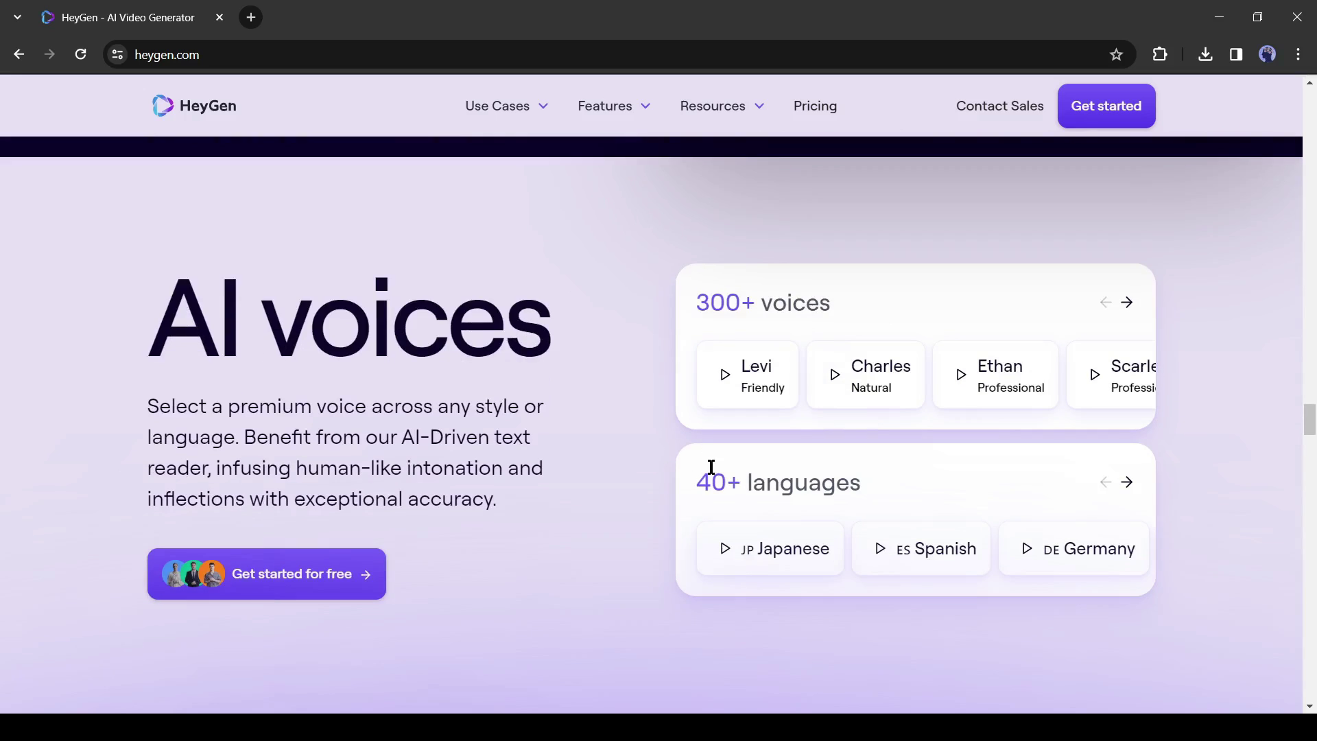
{"action": "scroll", "coordinate": [720, 463], "scroll_direction": "down", "scroll_amount": 2}
{"action": "scroll", "coordinate": [737, 458], "scroll_direction": "down", "scroll_amount": 1}
{"action": "scroll", "coordinate": [710, 451], "scroll_direction": "down", "scroll_amount": 1}
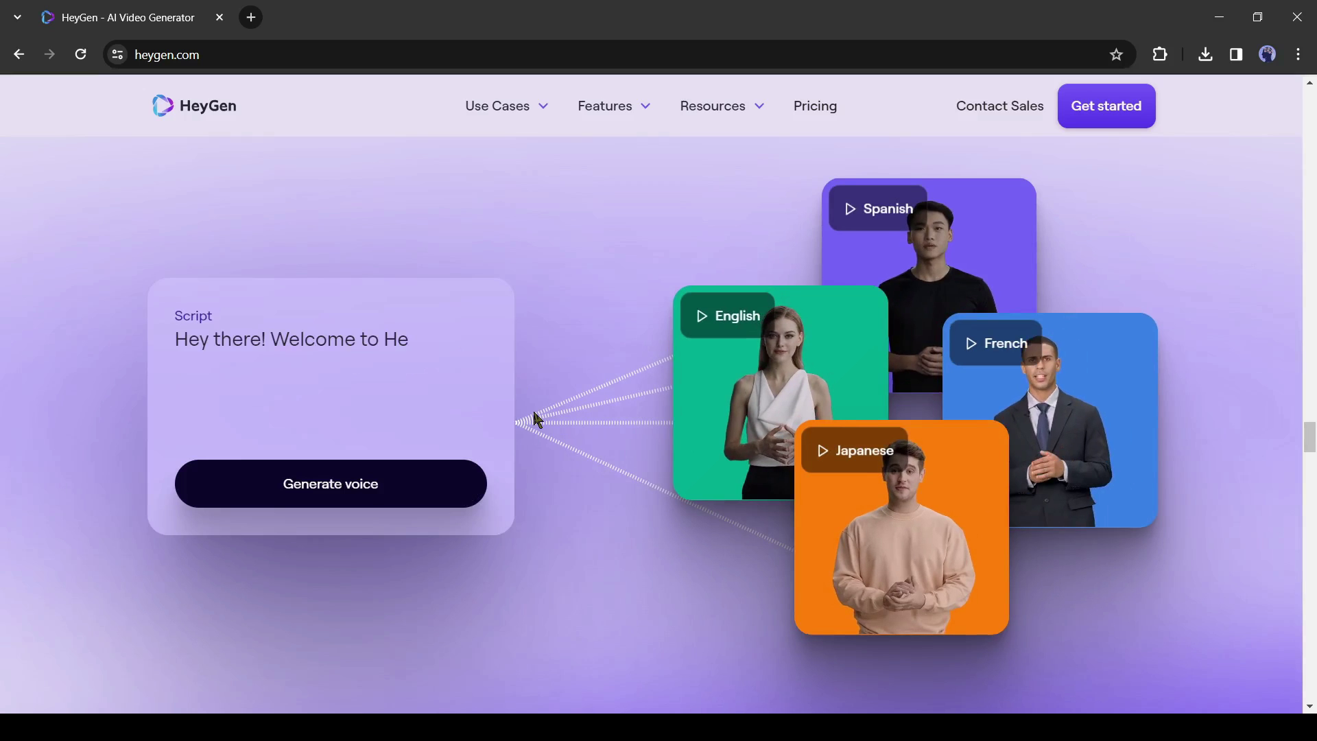
{"action": "scroll", "coordinate": [533, 419], "scroll_direction": "down", "scroll_amount": 1}
{"action": "scroll", "coordinate": [533, 419], "scroll_direction": "down", "scroll_amount": 1}
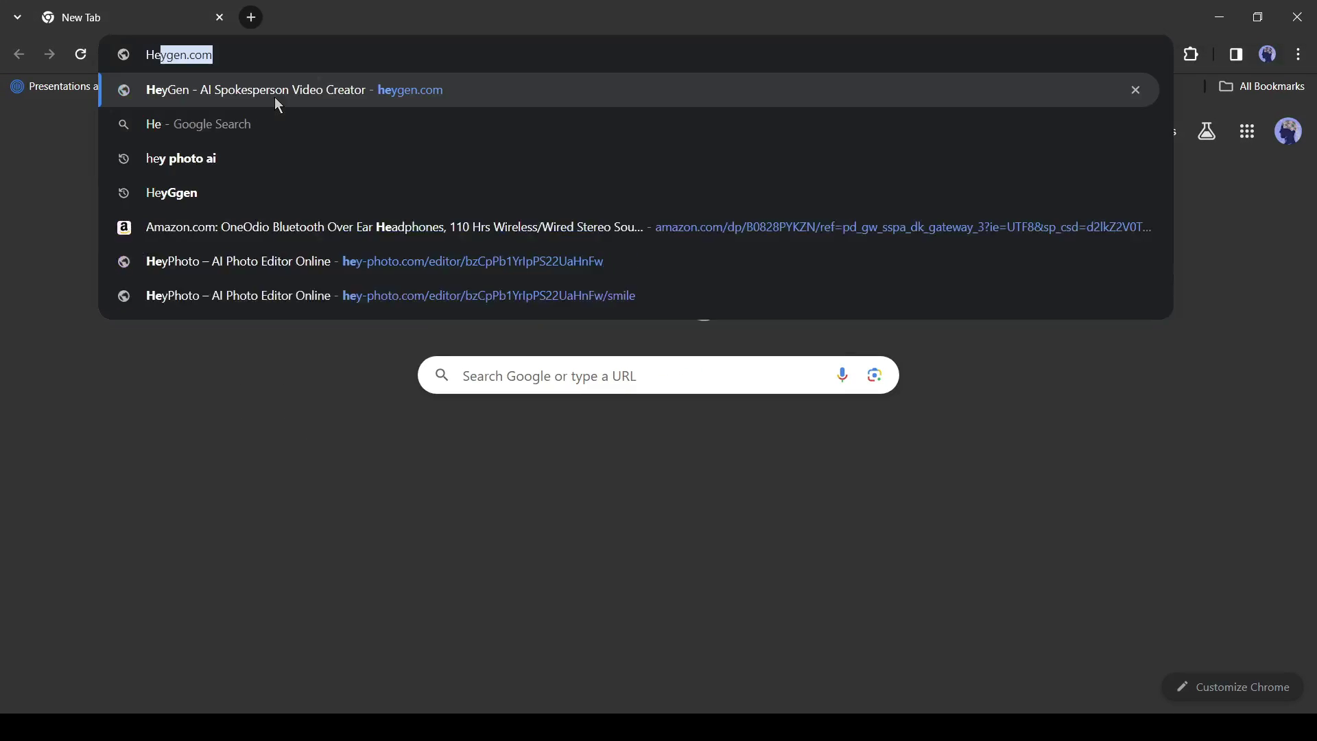
{"action": "type", "text": "ygen"}
Load heygen.com, start for free, and begin the onboarding survey
{"action": "key", "text": "Return"}
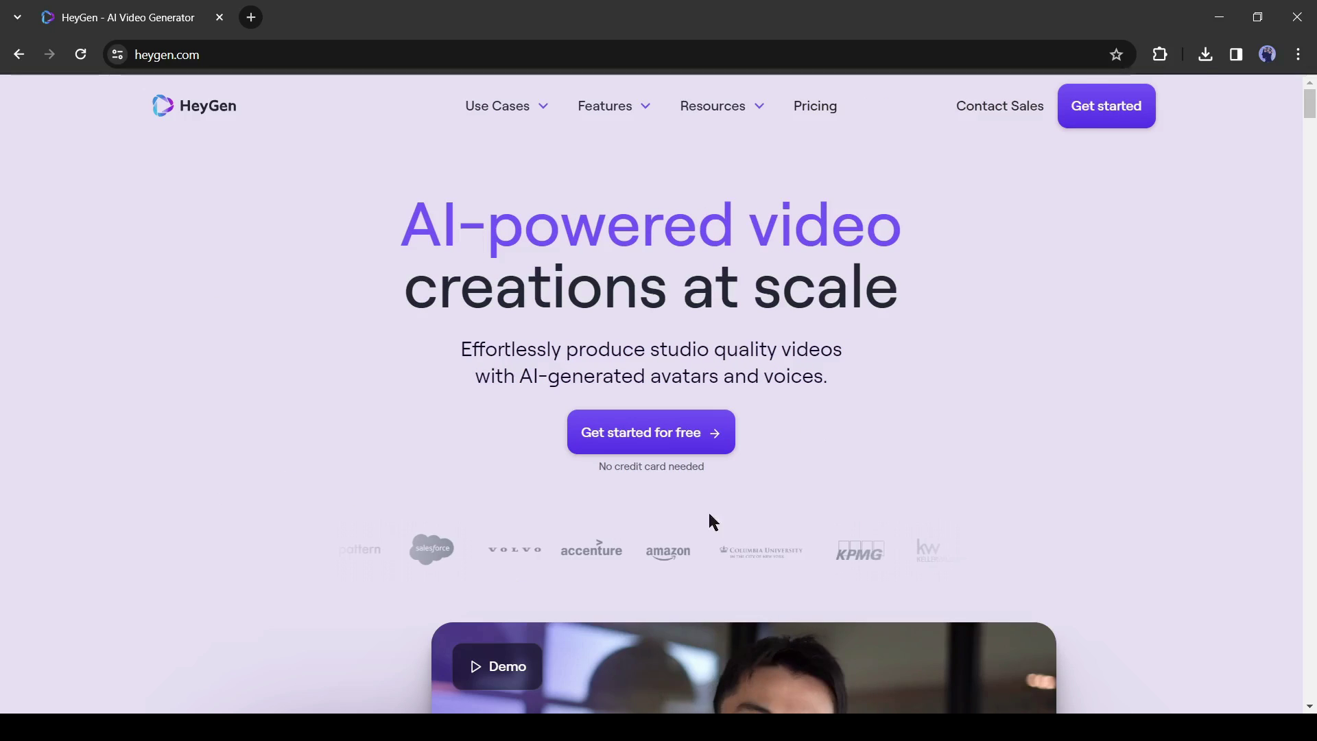
{"action": "left_click", "coordinate": [699, 441]}
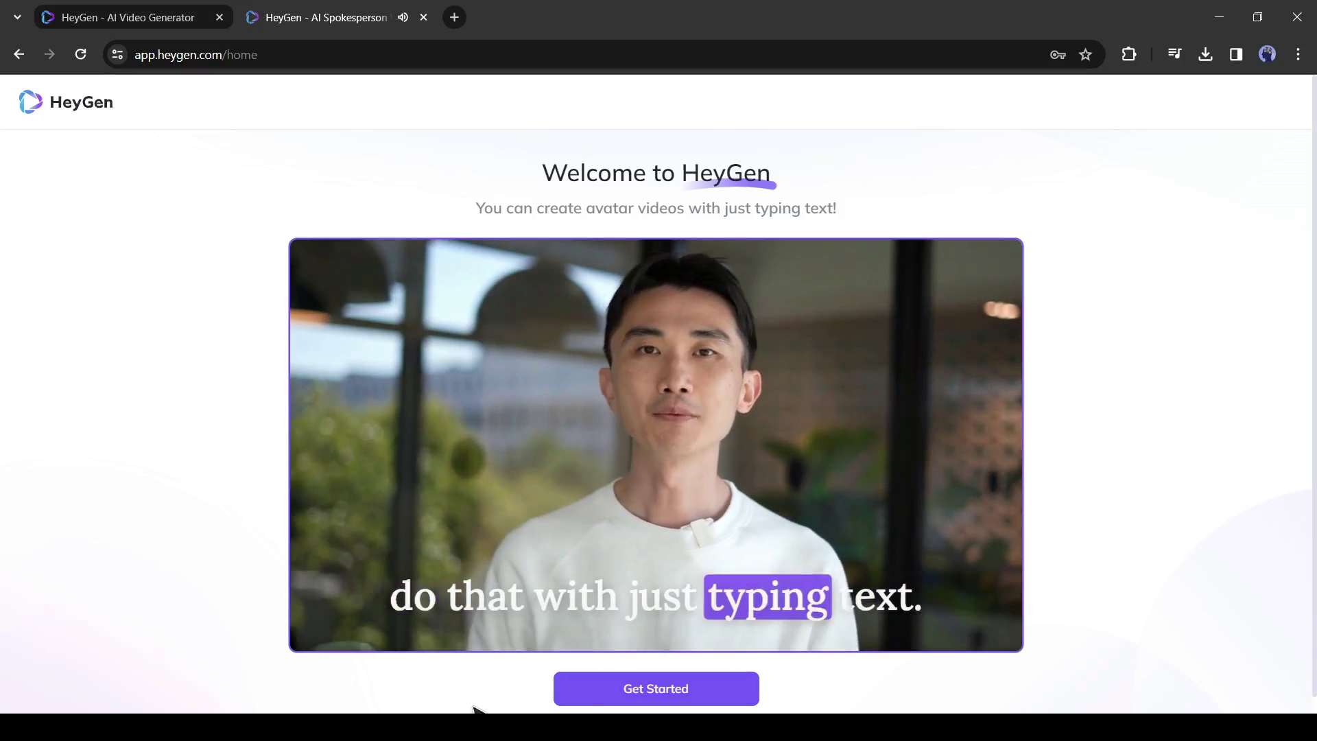
{"action": "left_click", "coordinate": [670, 702]}
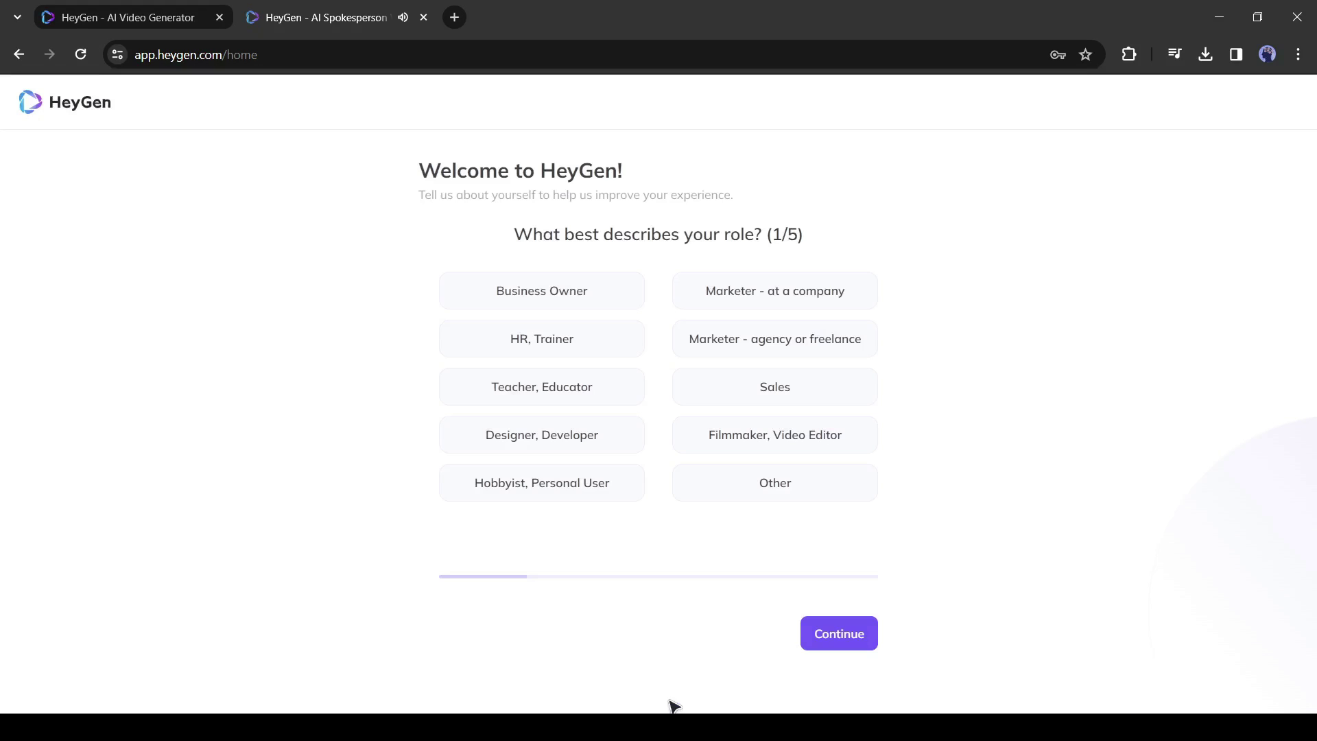
Answer onboarding: HR, Trainer role, Advertising, company size 6 - 10, Social Media Content, source Youtube
{"action": "left_click", "coordinate": [843, 647]}
{"action": "left_click", "coordinate": [542, 339]}
{"action": "left_click", "coordinate": [838, 634]}
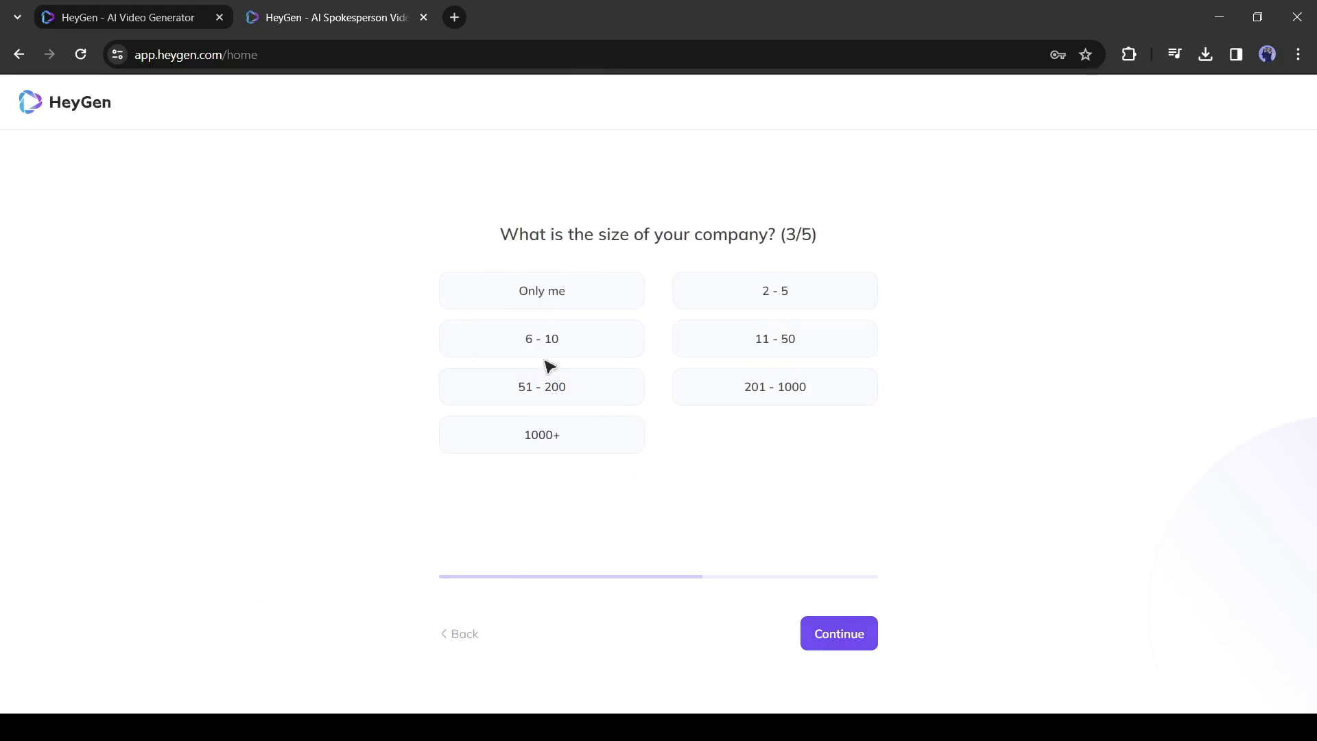
{"action": "left_click", "coordinate": [602, 348]}
{"action": "left_click", "coordinate": [833, 633]}
{"action": "left_click", "coordinate": [561, 348]}
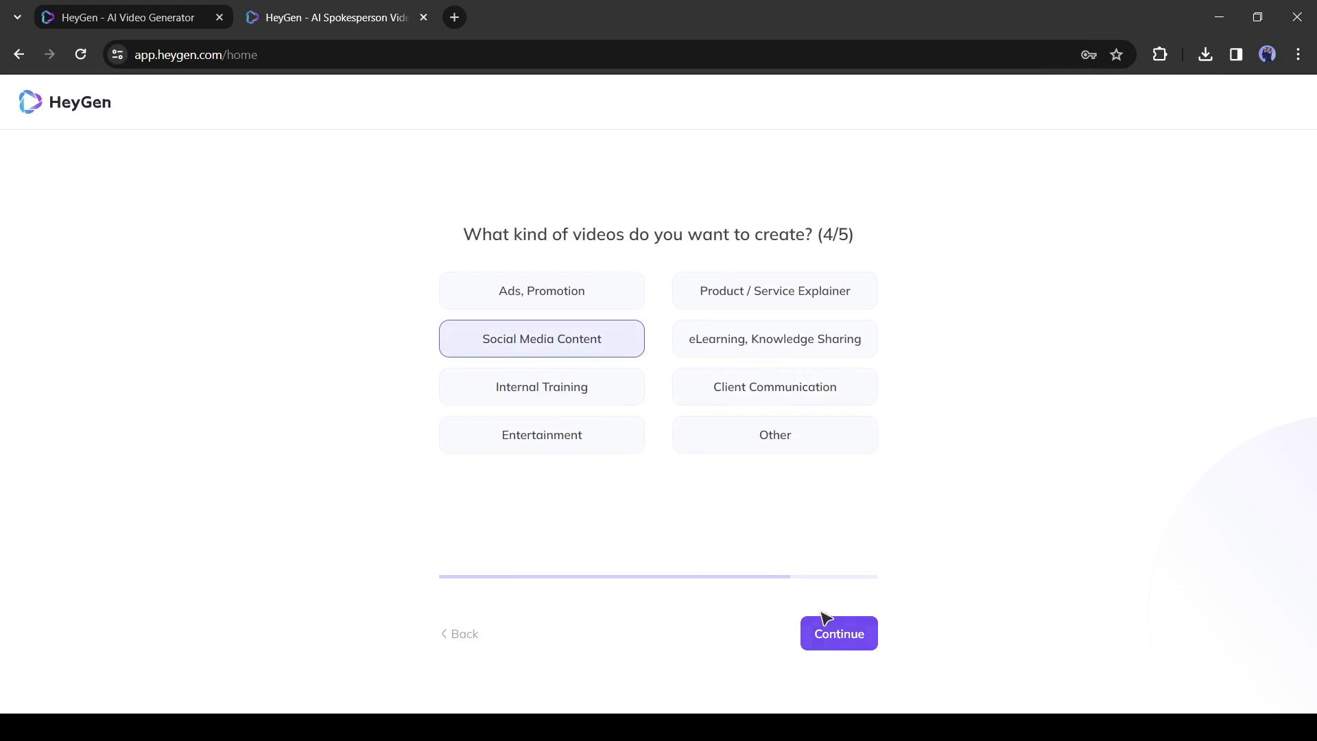
{"action": "left_click", "coordinate": [827, 628]}
{"action": "left_click", "coordinate": [562, 291]}
{"action": "left_click", "coordinate": [770, 309]}
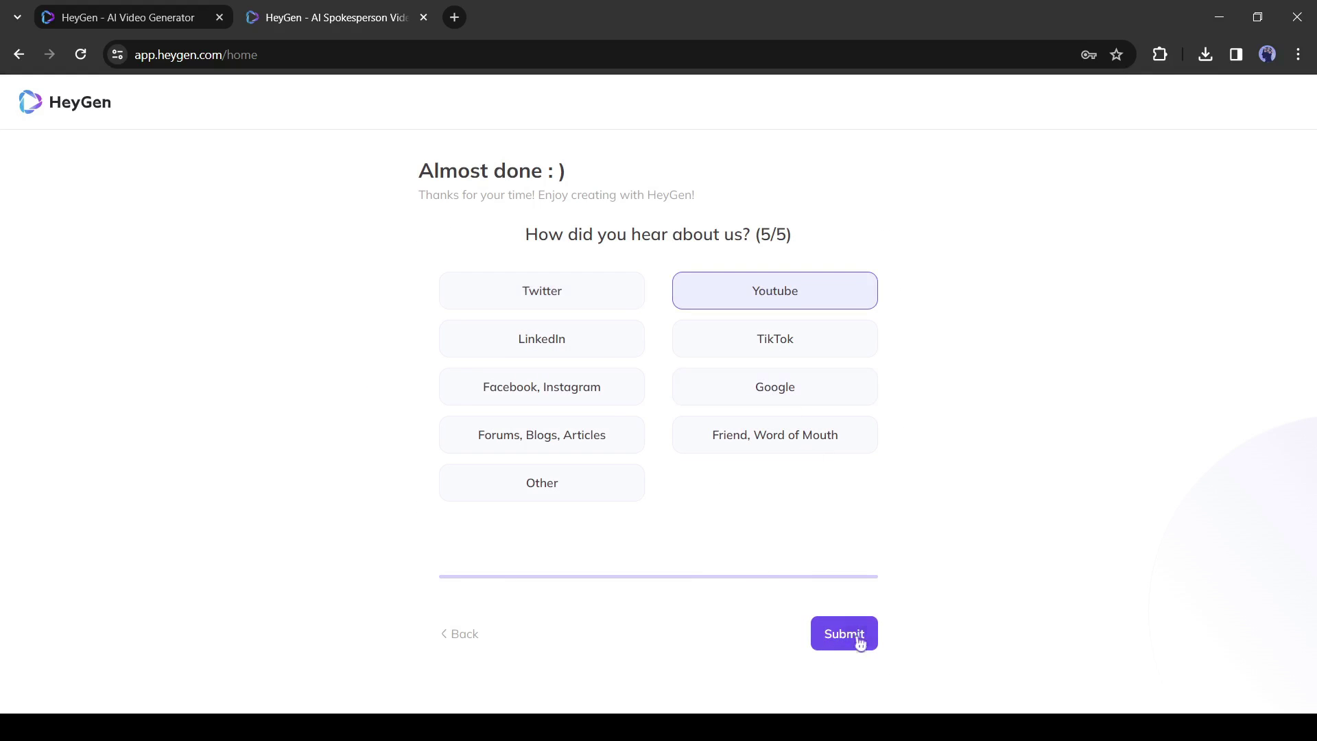
{"action": "scroll", "coordinate": [582, 599], "scroll_direction": "down", "scroll_amount": 3}
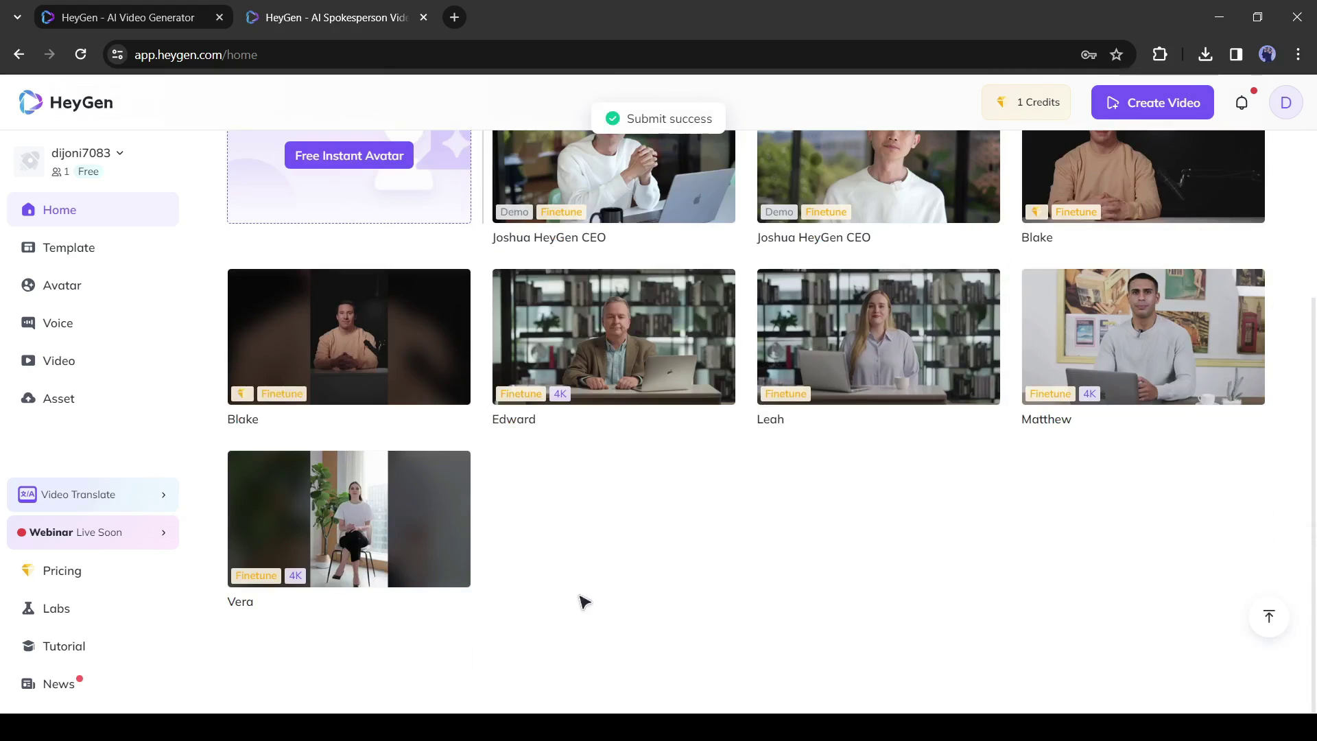
{"action": "scroll", "coordinate": [582, 600], "scroll_direction": "up", "scroll_amount": 3}
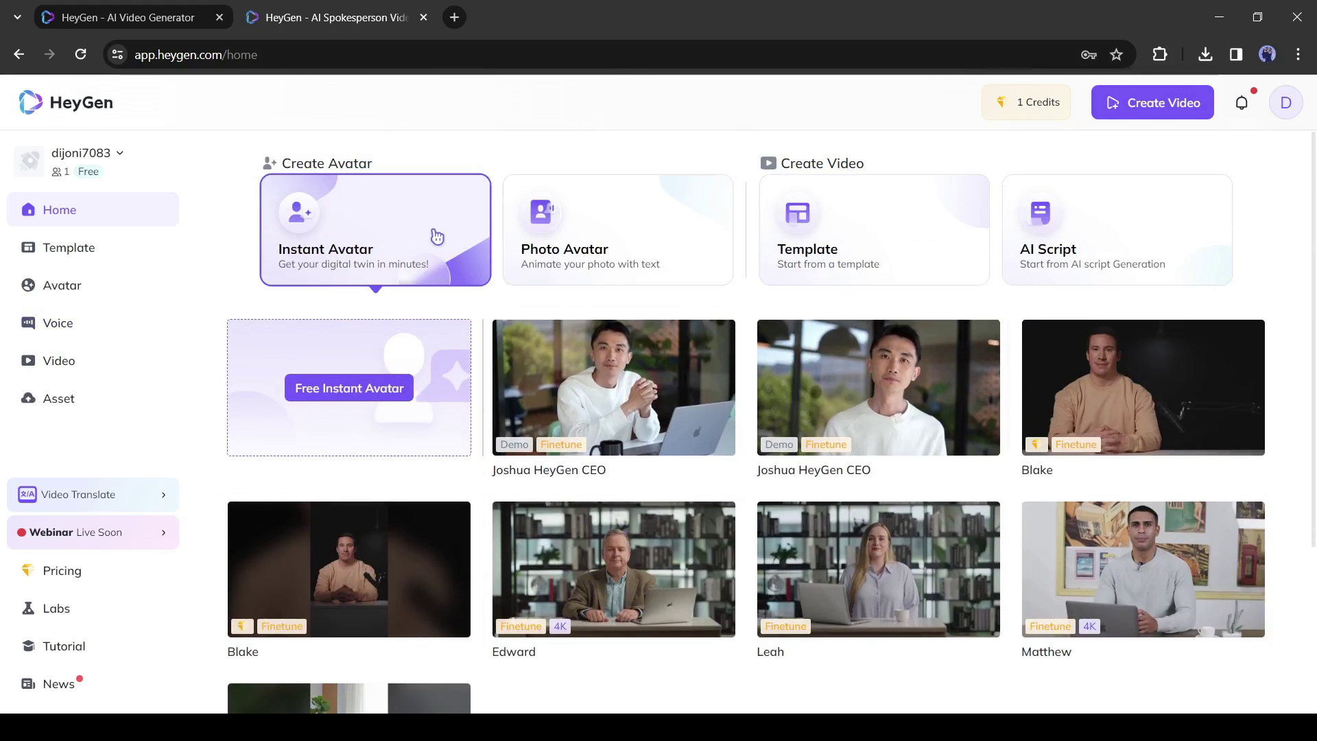
Browse the photo avatar, video template and AI script generator options, including web-address mode
{"action": "left_click", "coordinate": [633, 286]}
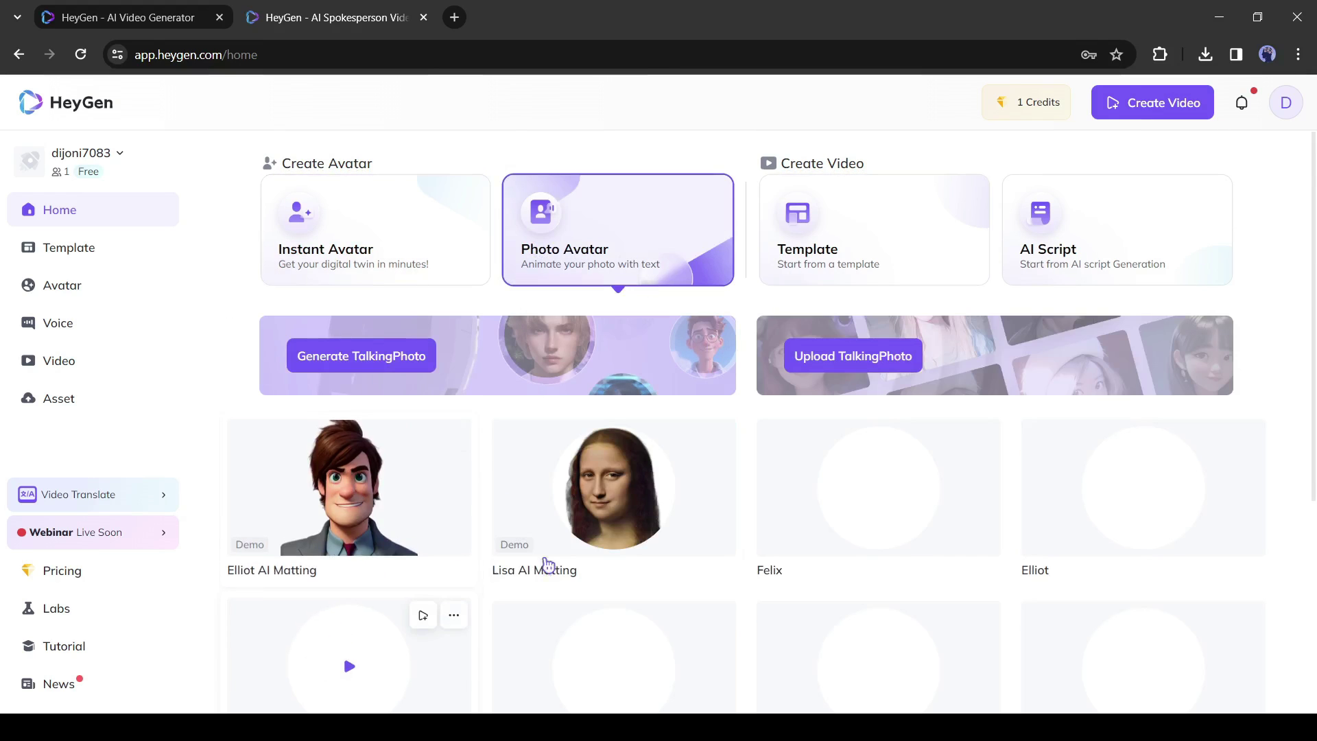
{"action": "left_click", "coordinate": [855, 241]}
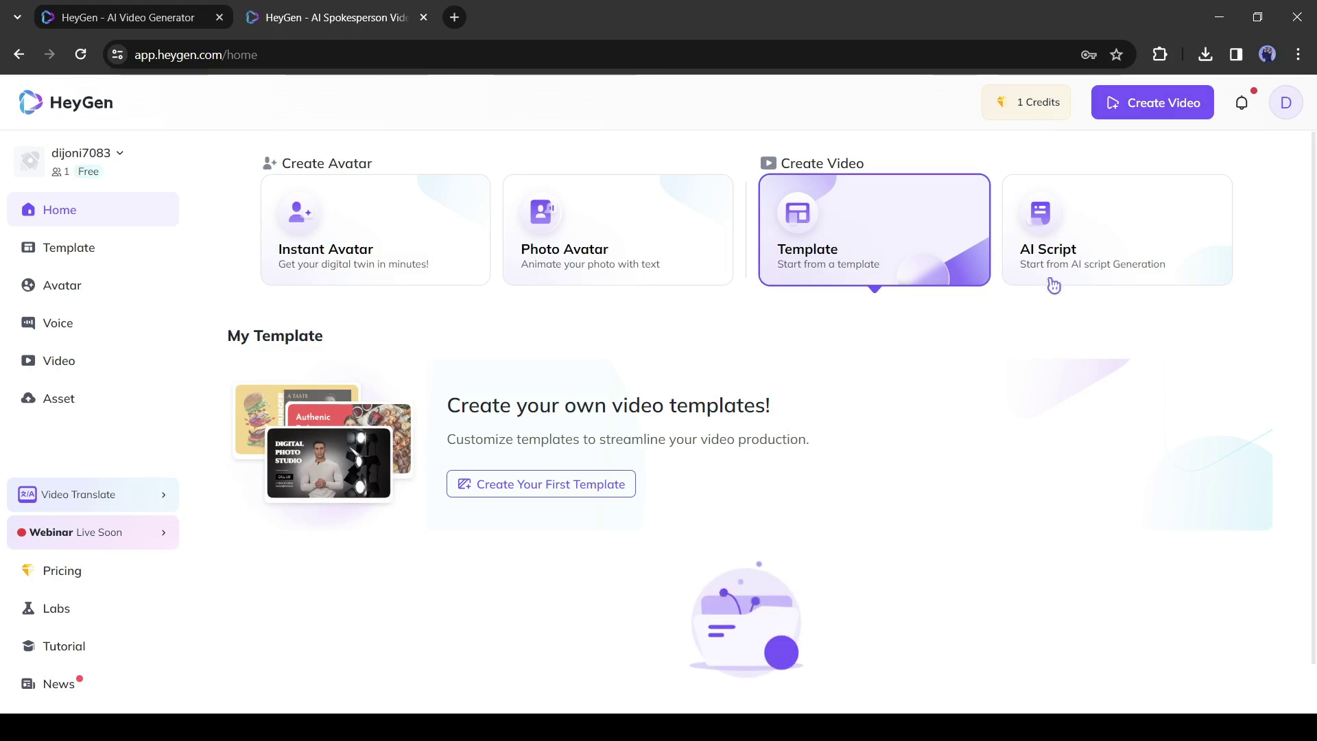
{"action": "left_click", "coordinate": [1075, 273]}
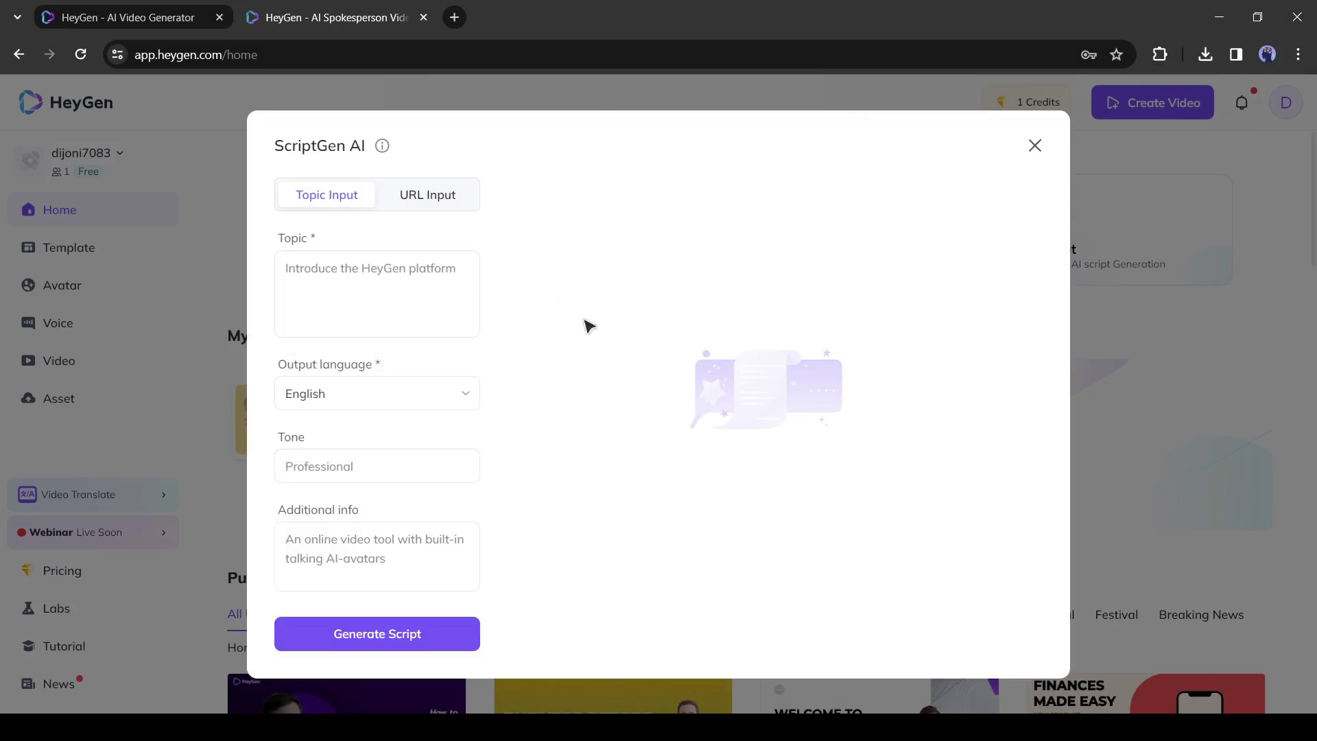
{"action": "left_click", "coordinate": [439, 193]}
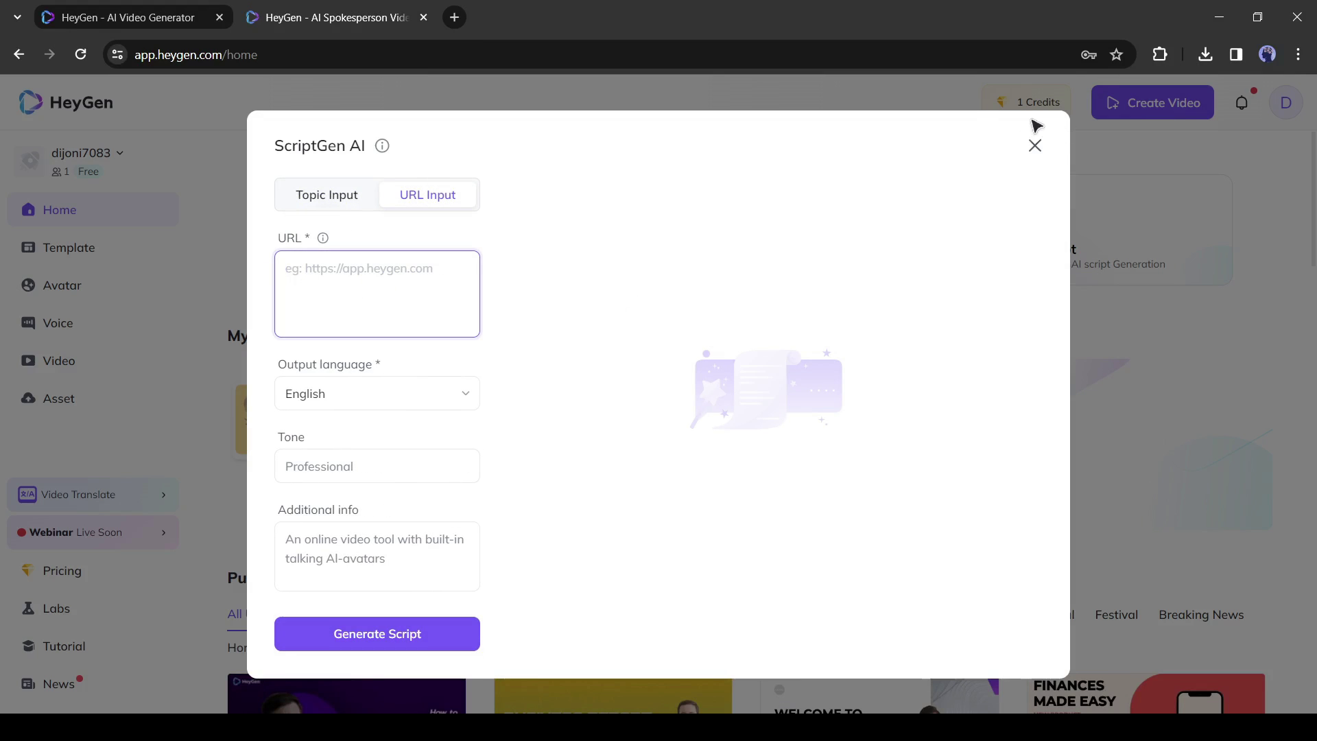
Close the script generator and start a Free Instant Avatar
{"action": "left_click", "coordinate": [1033, 146]}
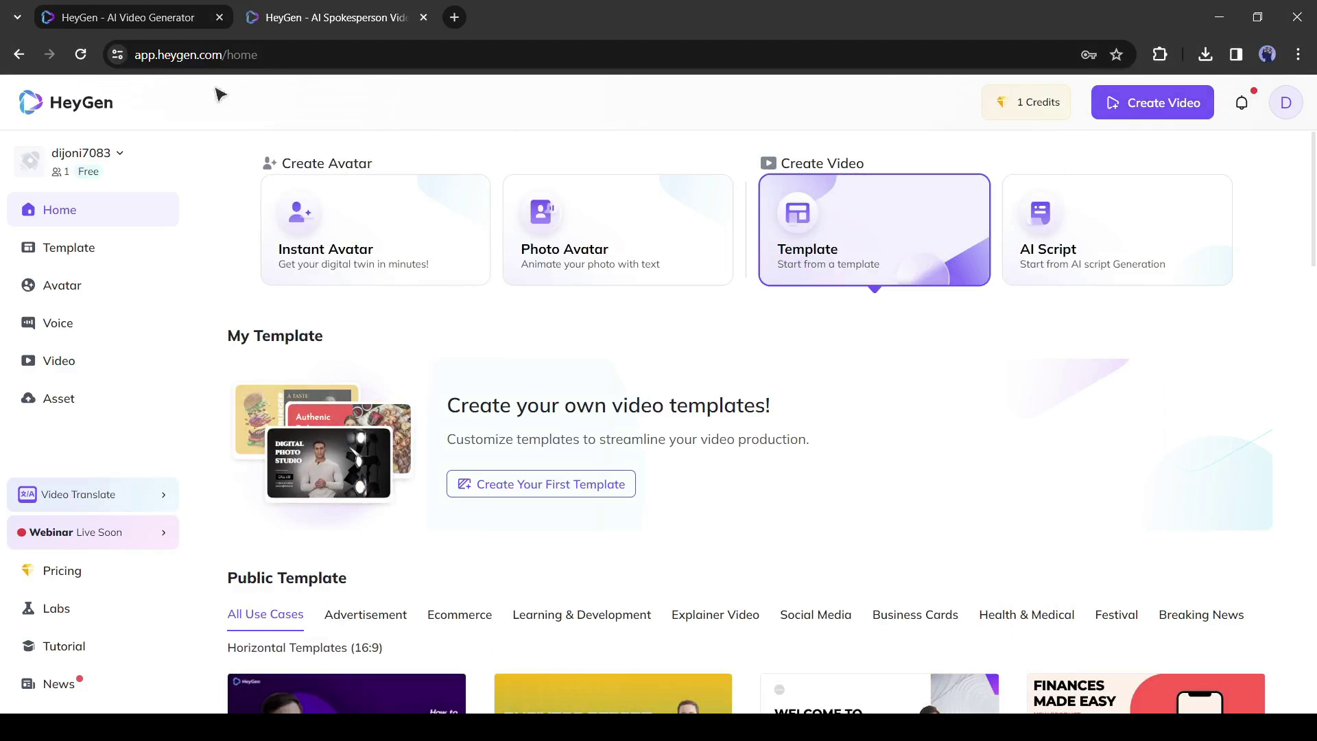
{"action": "left_click", "coordinate": [410, 254]}
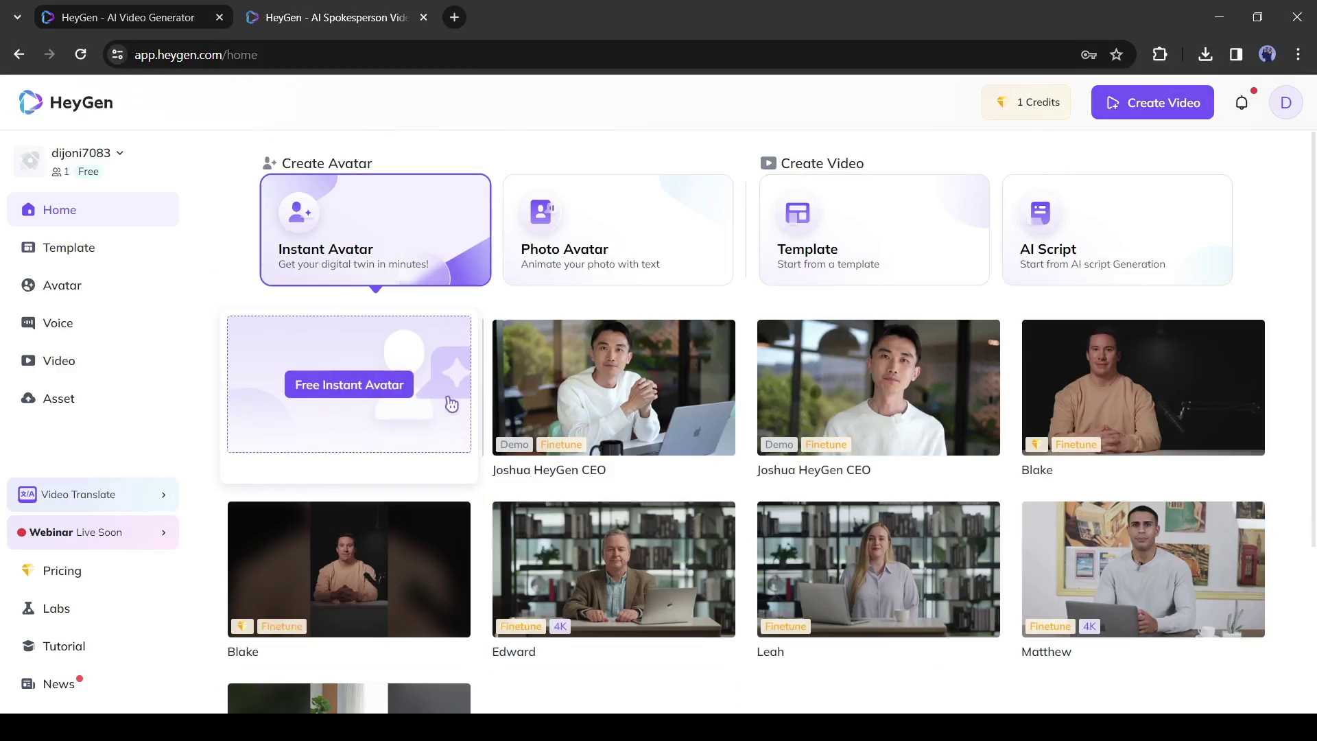
{"action": "left_click", "coordinate": [377, 395]}
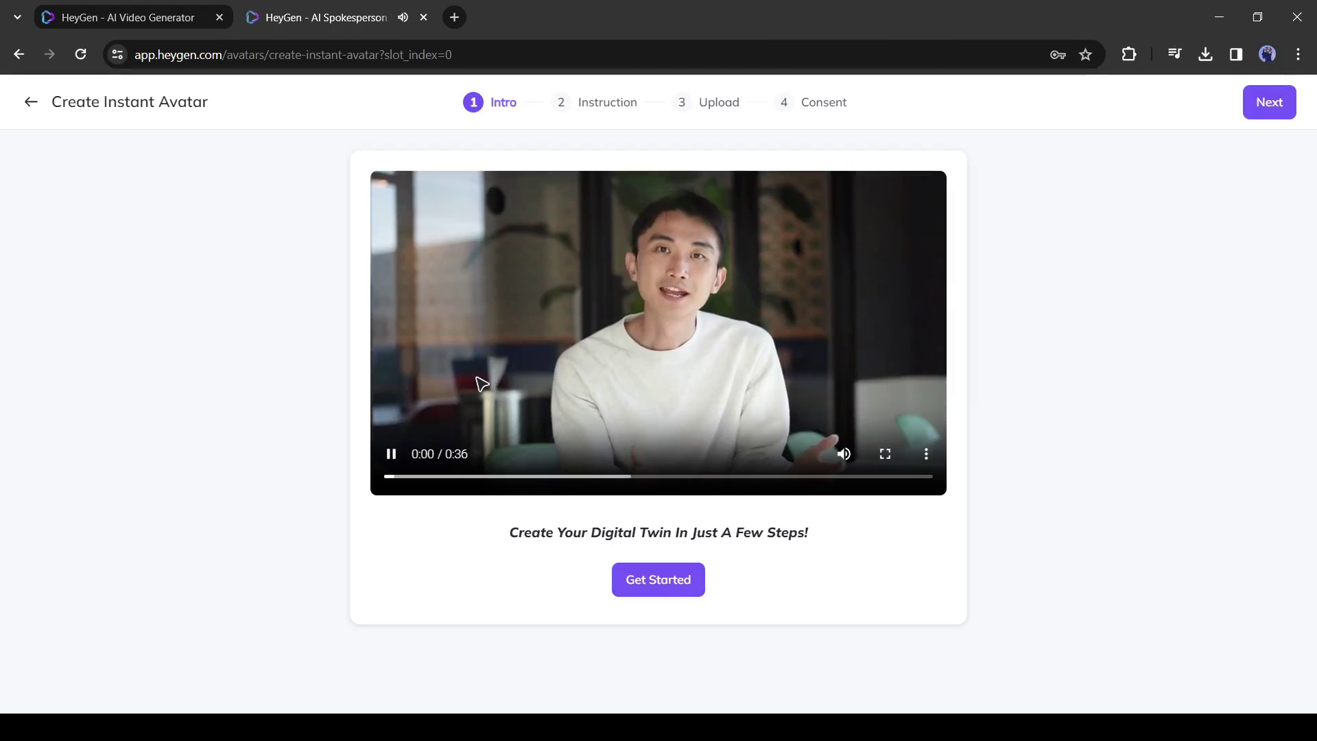
Read the text guidelines: 2+ minutes footage, high resolution, good lighting, eye contact, pauses
{"action": "left_click", "coordinate": [675, 598]}
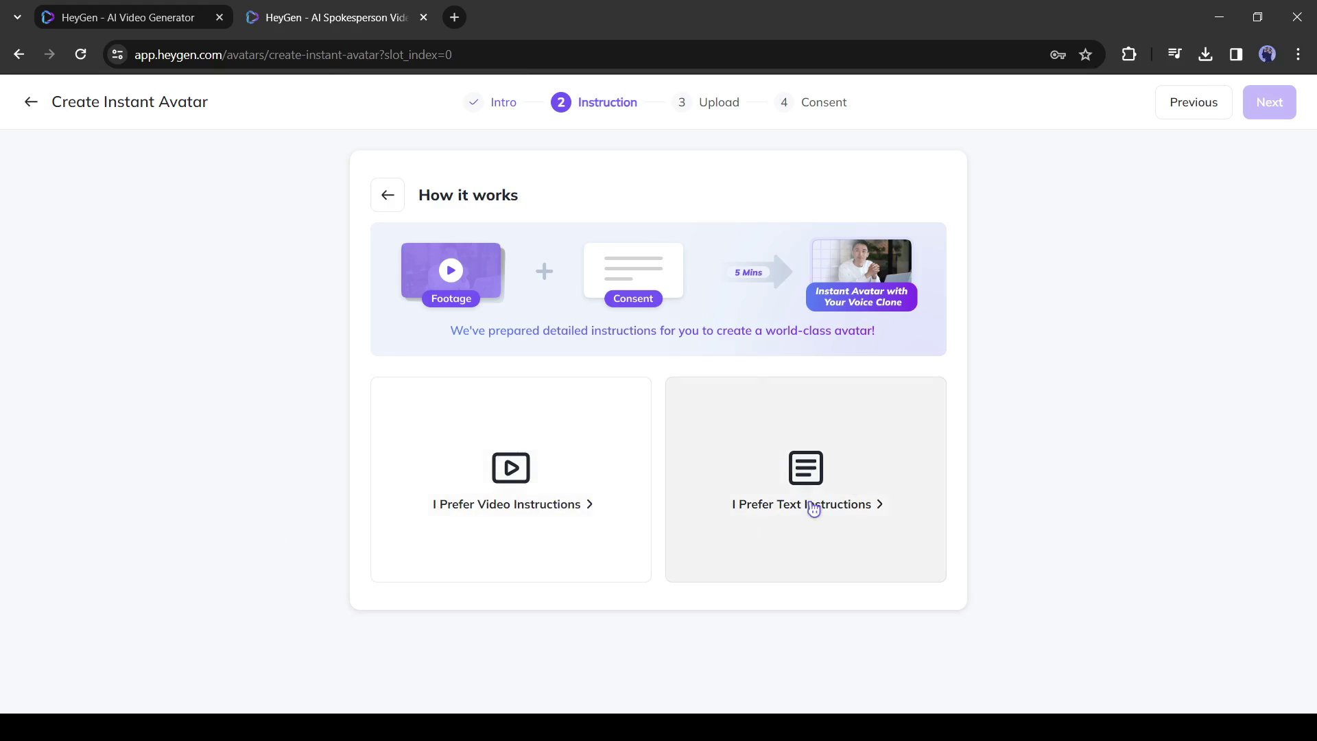
{"action": "left_click", "coordinate": [791, 521]}
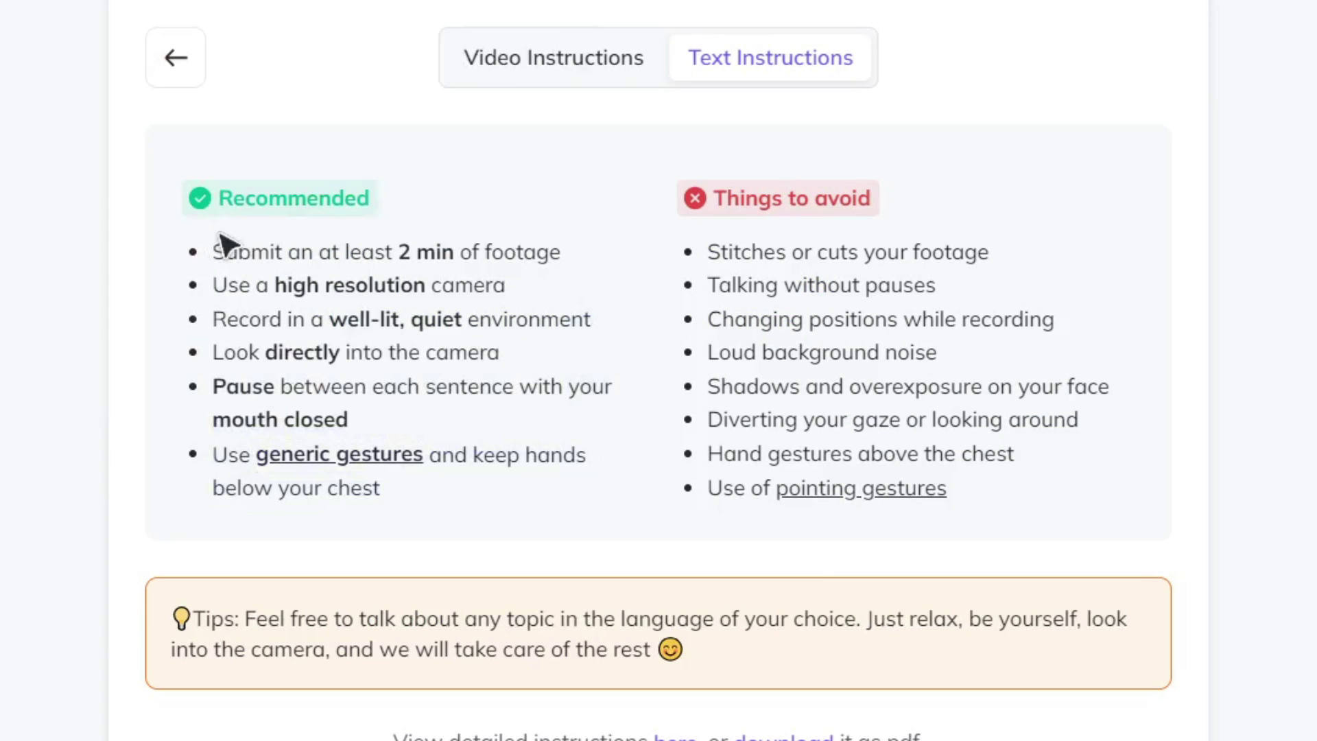
{"action": "left_click_drag", "start_coordinate": [261, 258], "coordinate": [537, 264]}
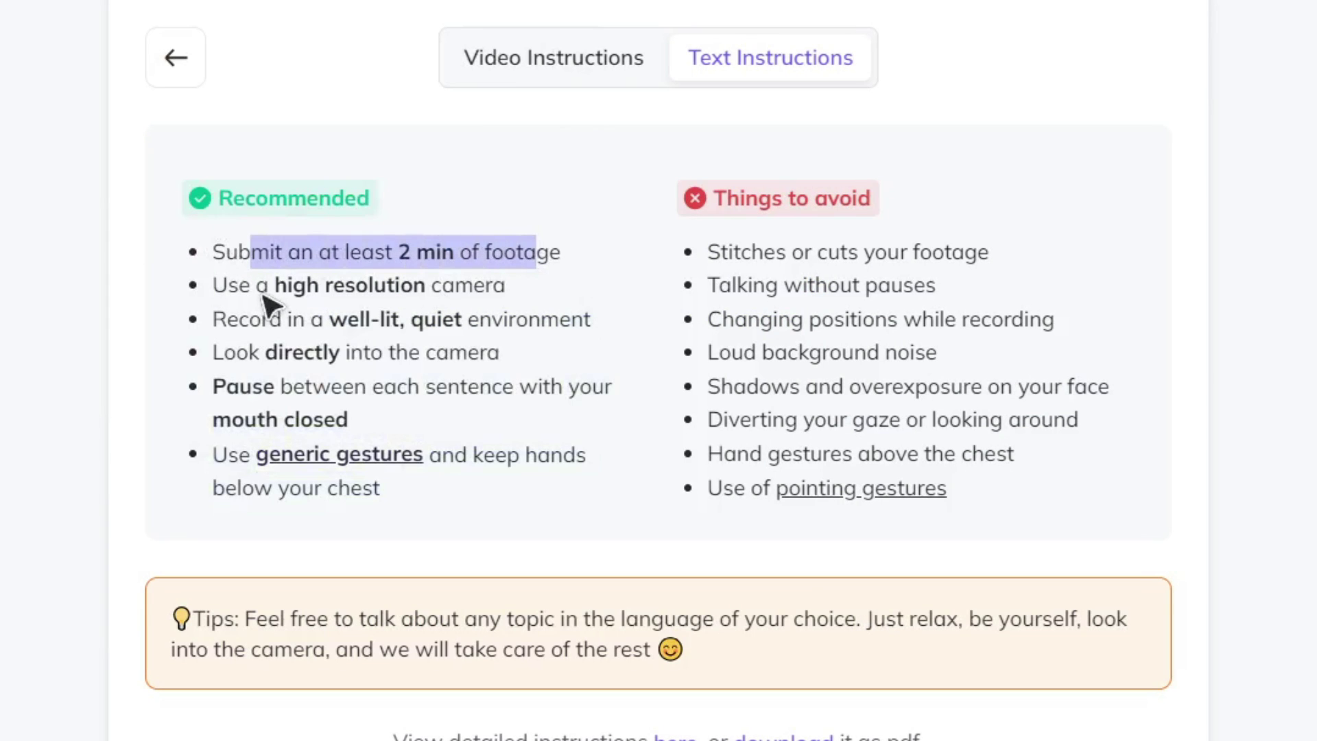
{"action": "left_click_drag", "start_coordinate": [264, 296], "coordinate": [395, 312]}
{"action": "left_click_drag", "start_coordinate": [307, 328], "coordinate": [355, 330]}
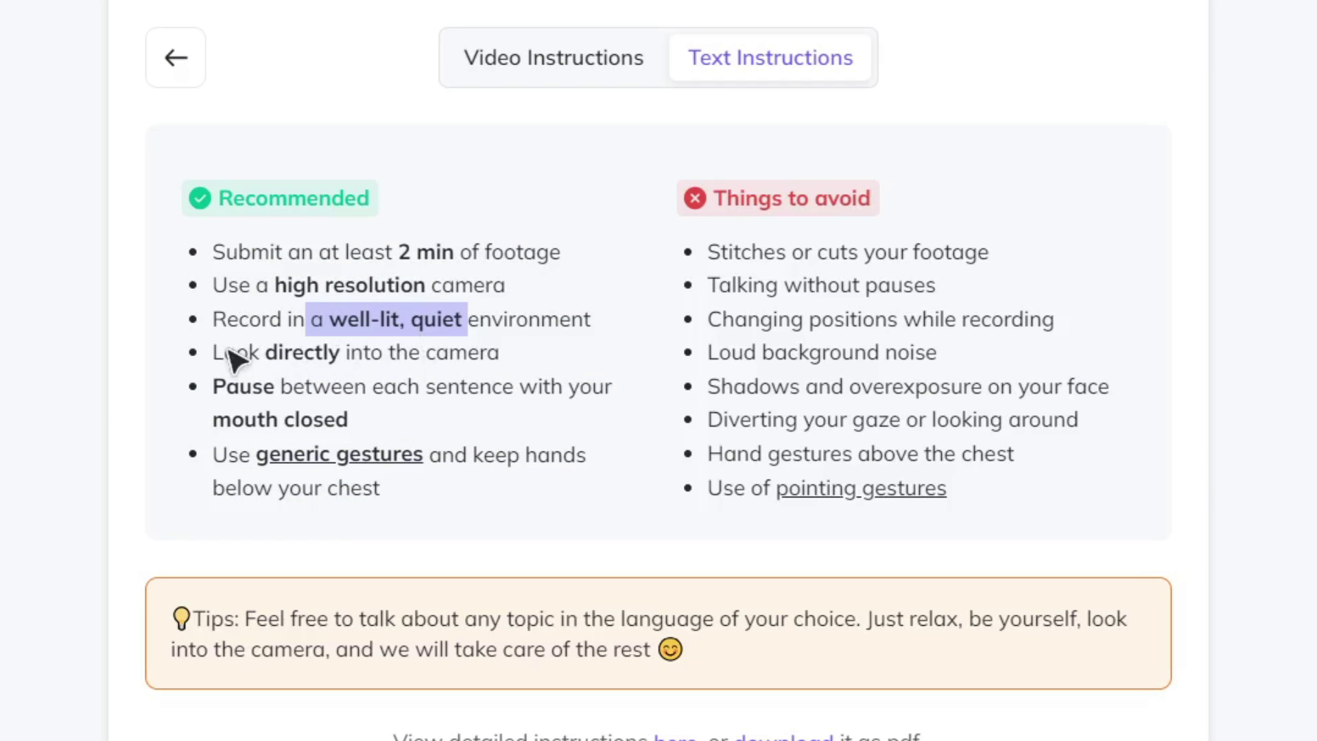
{"action": "left_click_drag", "start_coordinate": [227, 353], "coordinate": [470, 354]}
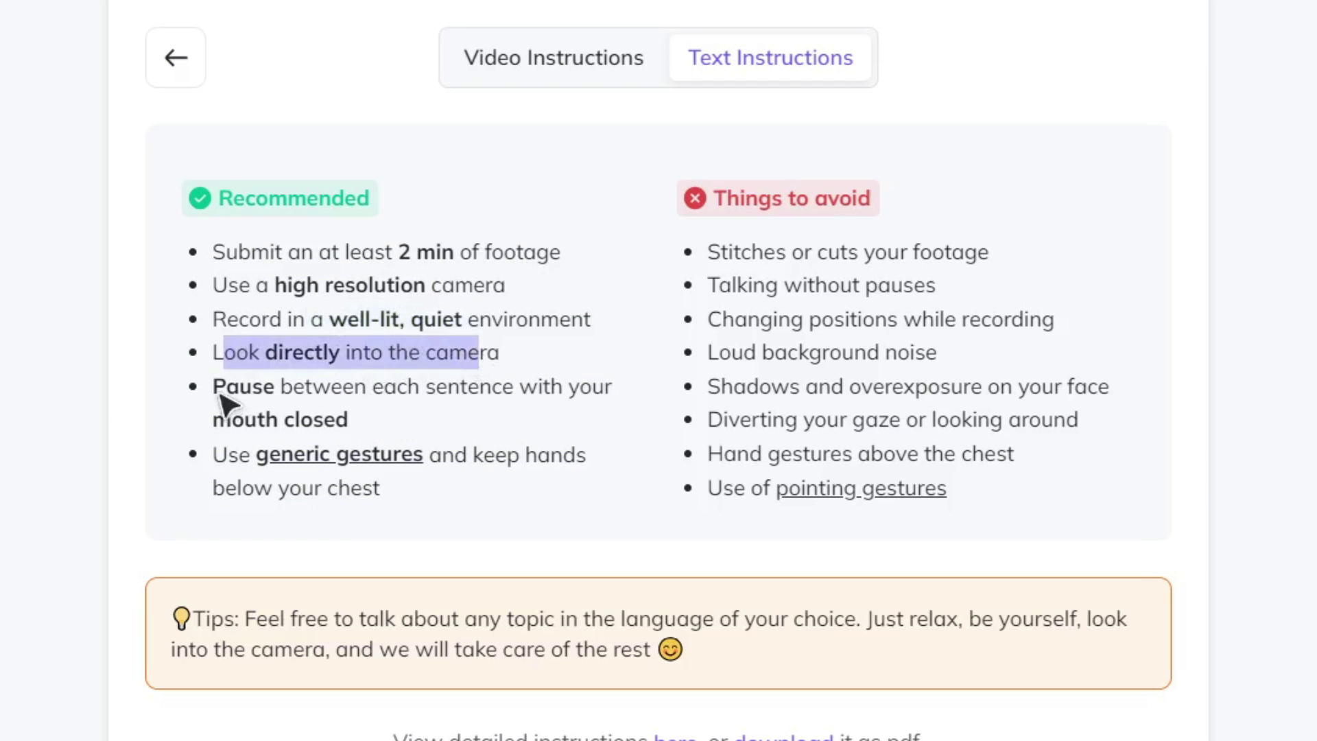
{"action": "mouse_move", "coordinate": [220, 400]}
{"action": "left_mouse_down"}
{"action": "mouse_move", "coordinate": [611, 411]}
{"action": "mouse_move", "coordinate": [592, 425]}
{"action": "left_mouse_up"}
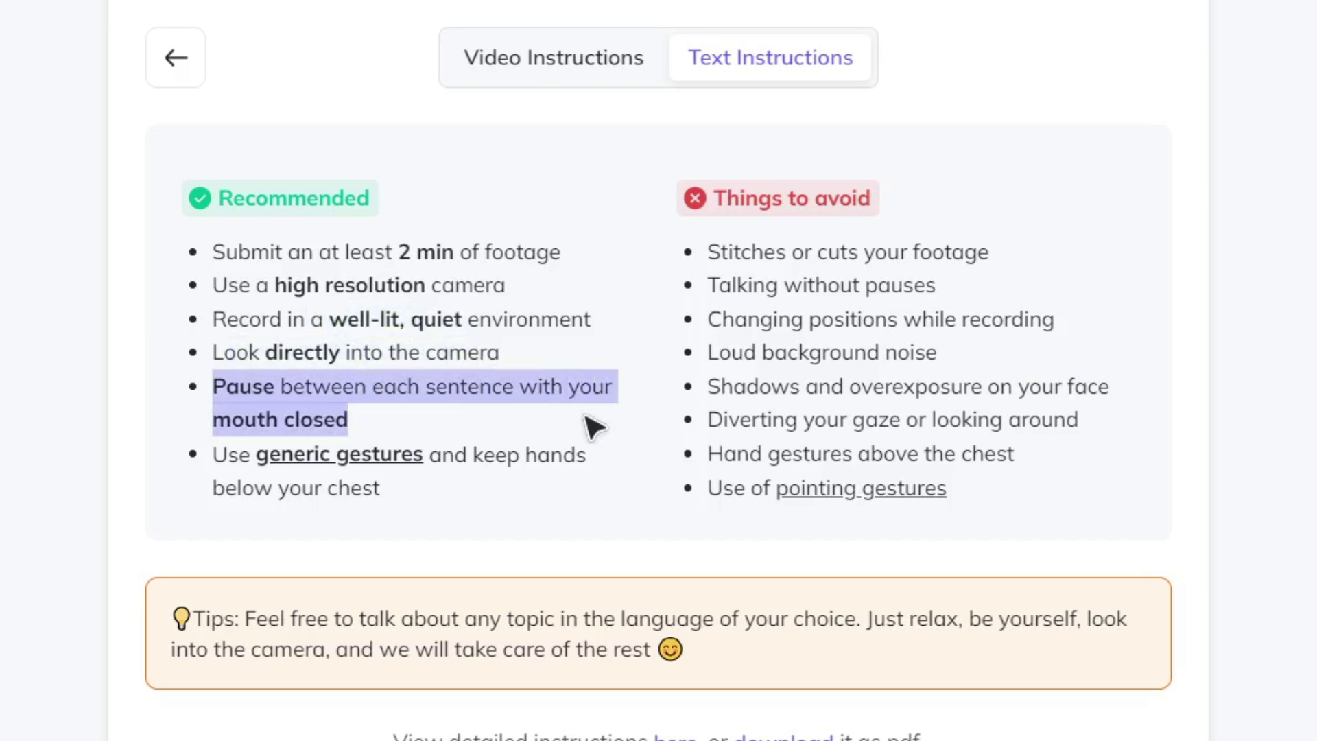
Review the things to avoid, switch back to video instructions, and advance to Upload
{"action": "left_click", "coordinate": [216, 463]}
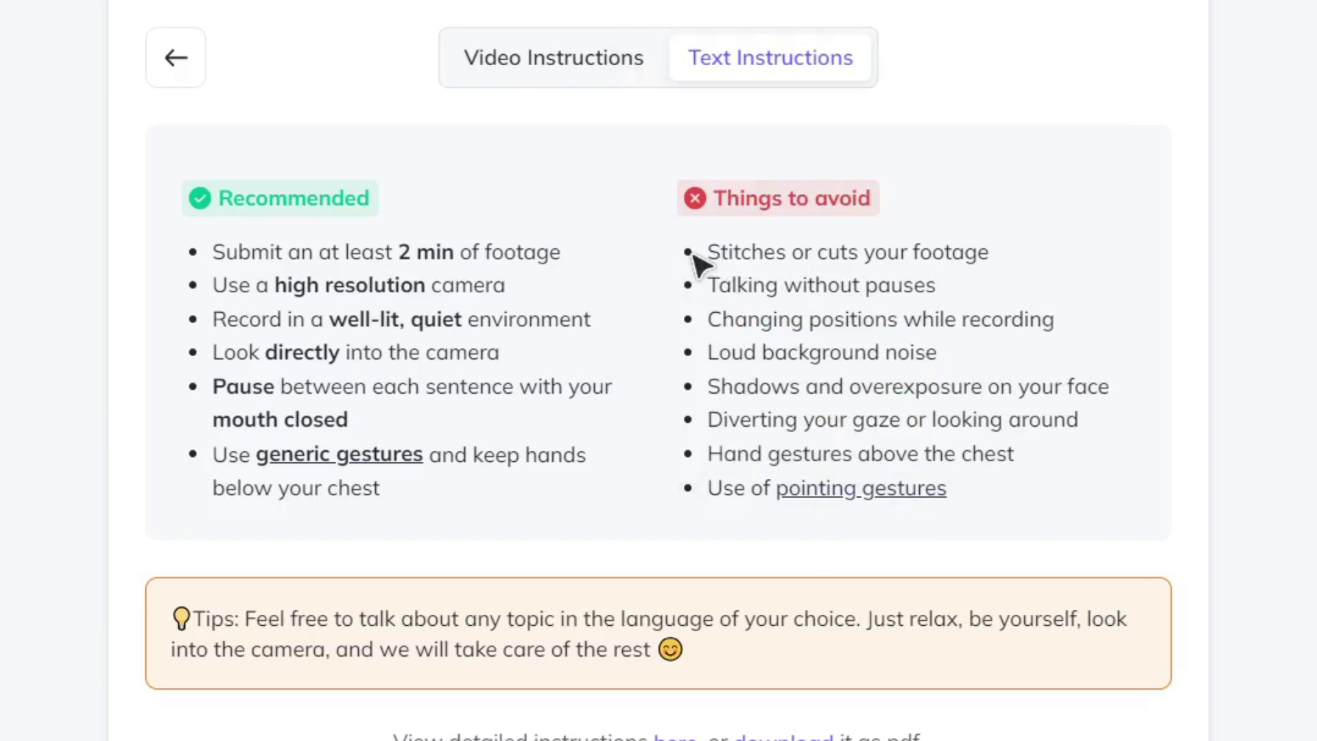
{"action": "mouse_move", "coordinate": [709, 260]}
{"action": "left_mouse_down"}
{"action": "mouse_move", "coordinate": [973, 321]}
{"action": "mouse_move", "coordinate": [876, 335]}
{"action": "left_mouse_up"}
{"action": "left_click", "coordinate": [875, 336]}
{"action": "left_click_drag", "start_coordinate": [718, 355], "coordinate": [970, 376]}
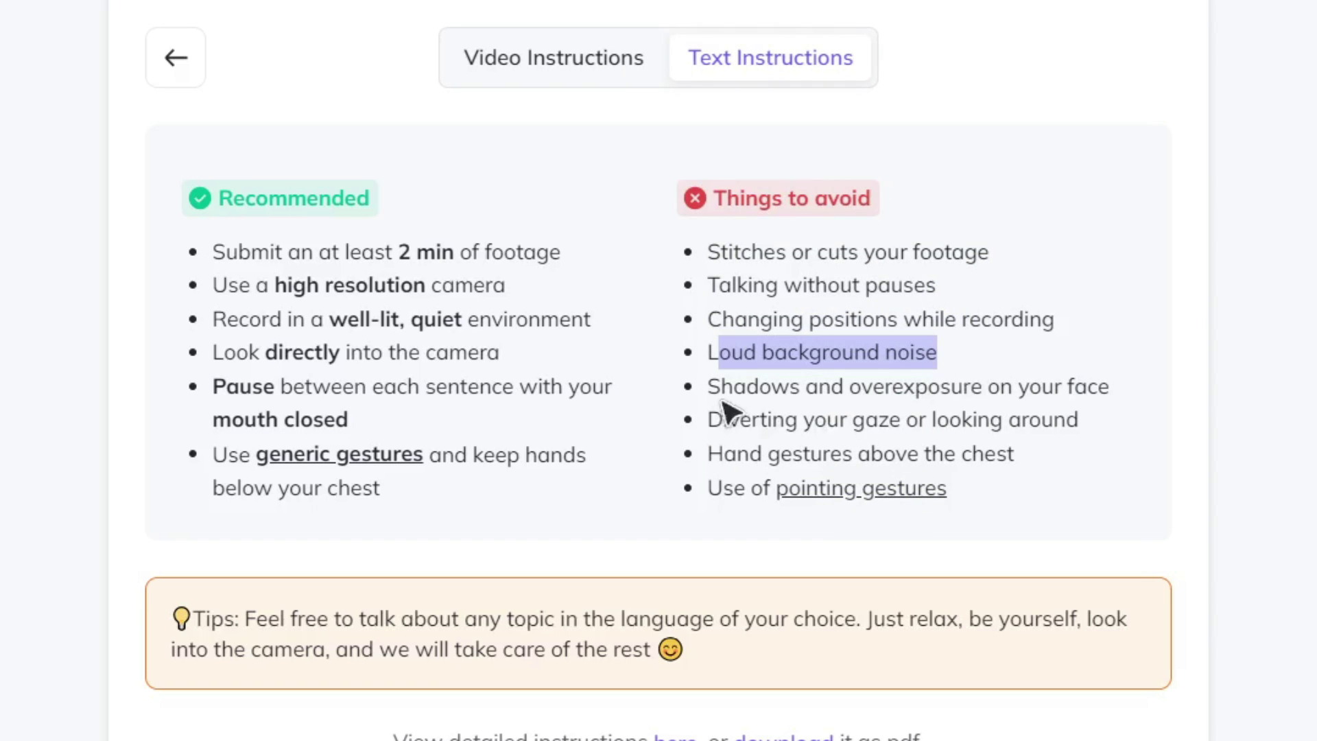
{"action": "left_click_drag", "start_coordinate": [719, 399], "coordinate": [1105, 447]}
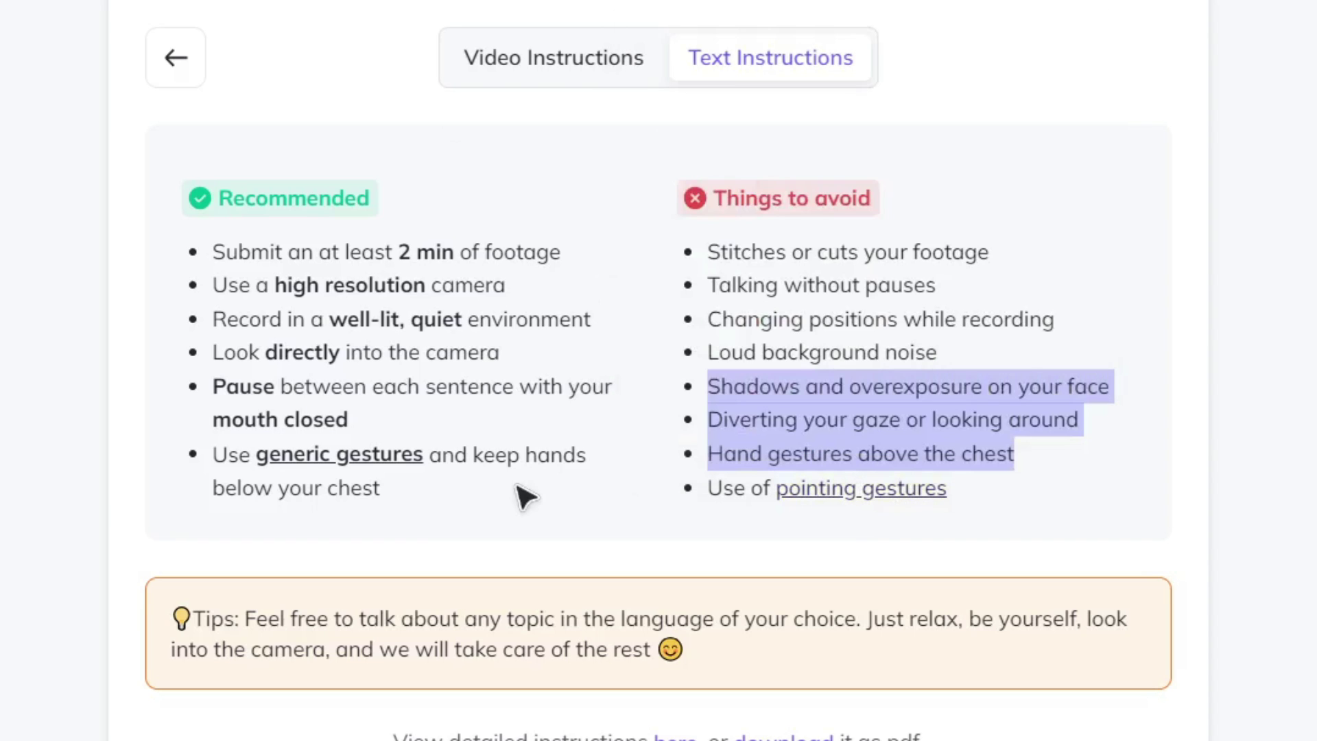
{"action": "left_click", "coordinate": [520, 65]}
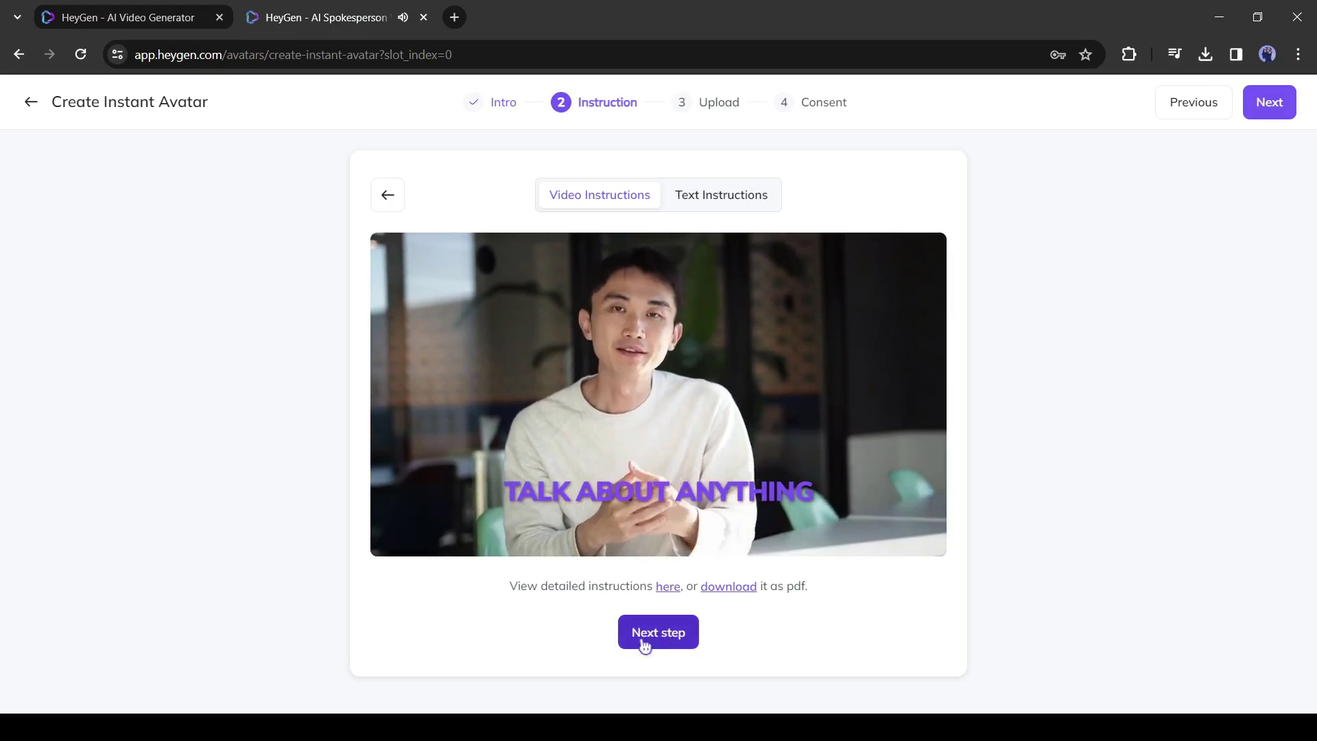
{"action": "left_click", "coordinate": [684, 640]}
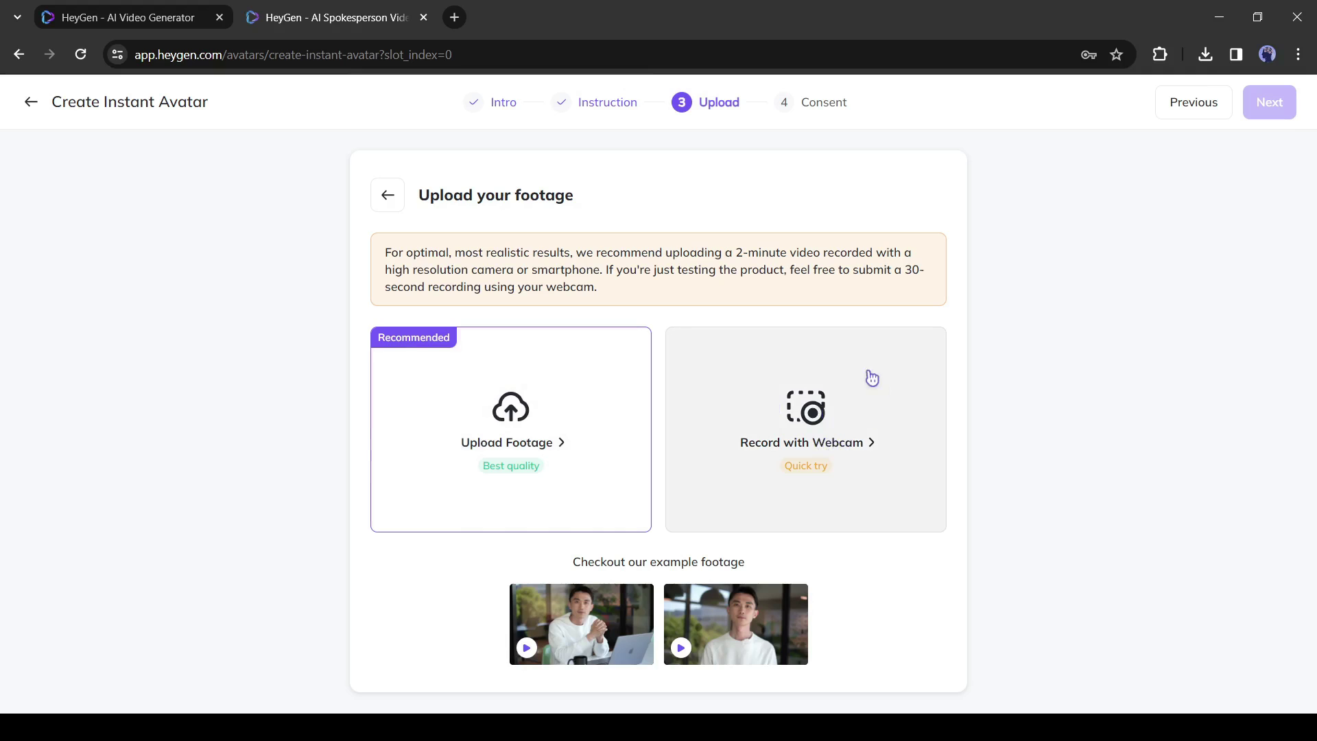
Choose Upload Footage and pick the footage video from local files instead of a Drive link
{"action": "left_click", "coordinate": [553, 445]}
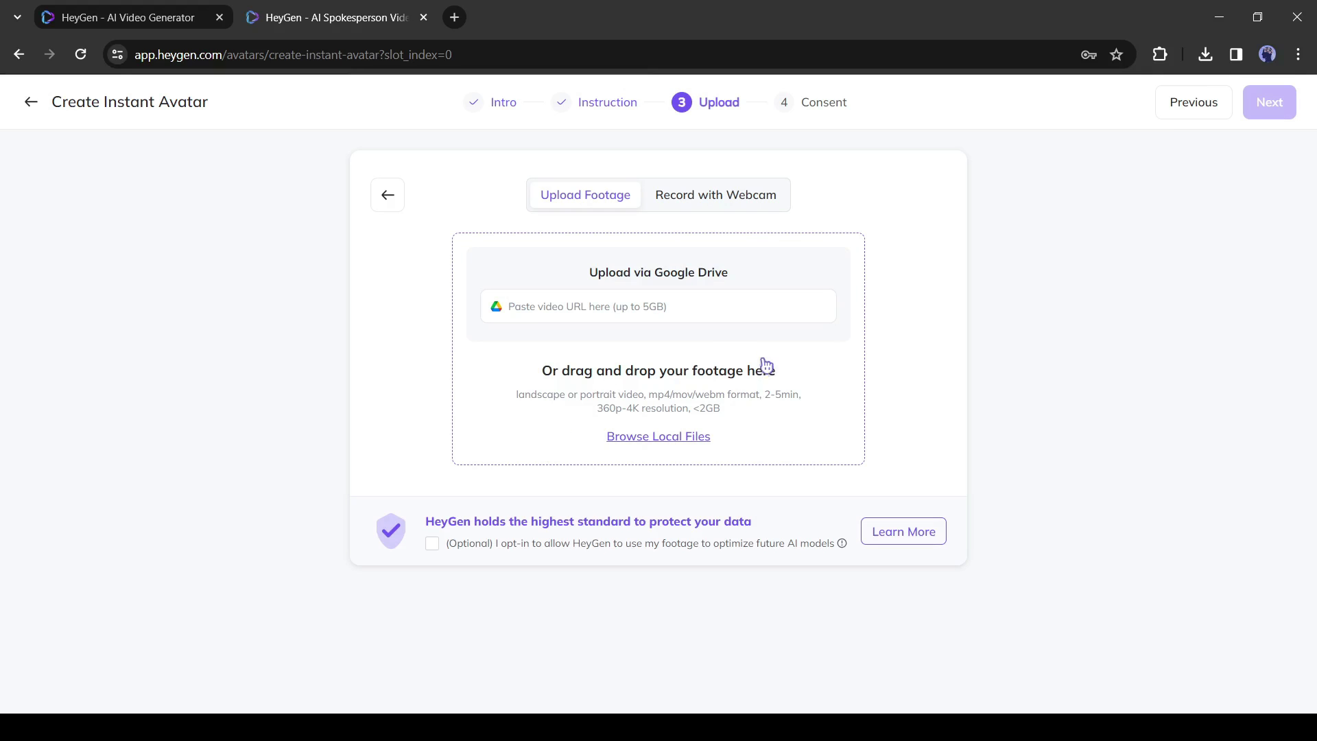
{"action": "left_click", "coordinate": [634, 304]}
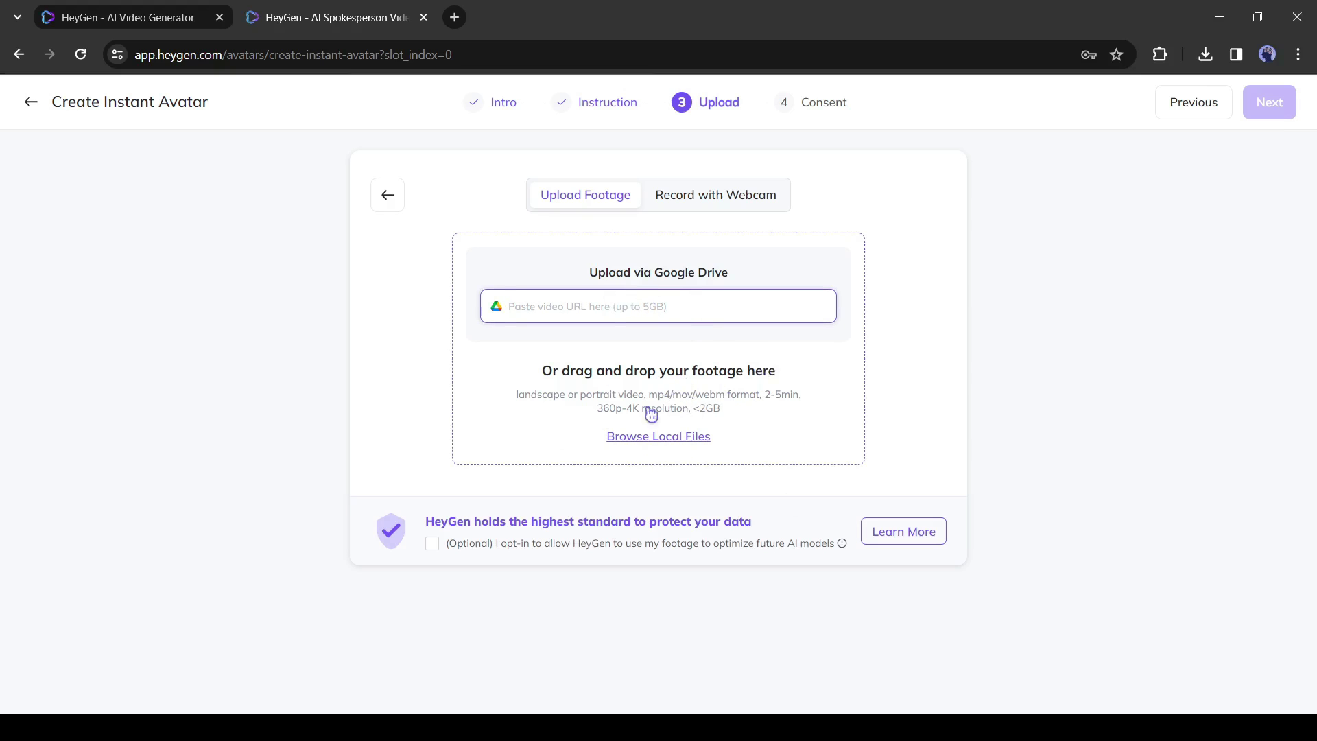
{"action": "left_click", "coordinate": [653, 446]}
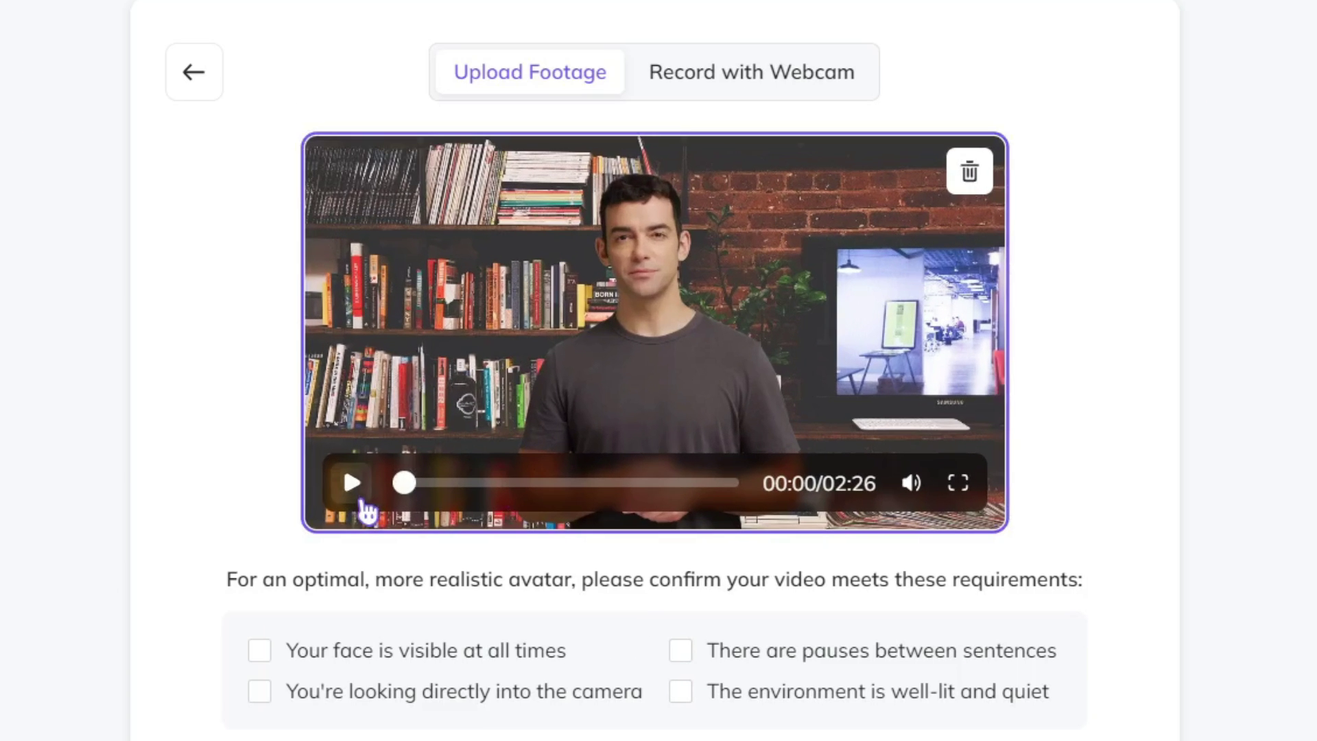
Preview the footage, tick the face-visible, pauses and well-lit requirements, and continue to Consent
{"action": "left_click", "coordinate": [480, 441]}
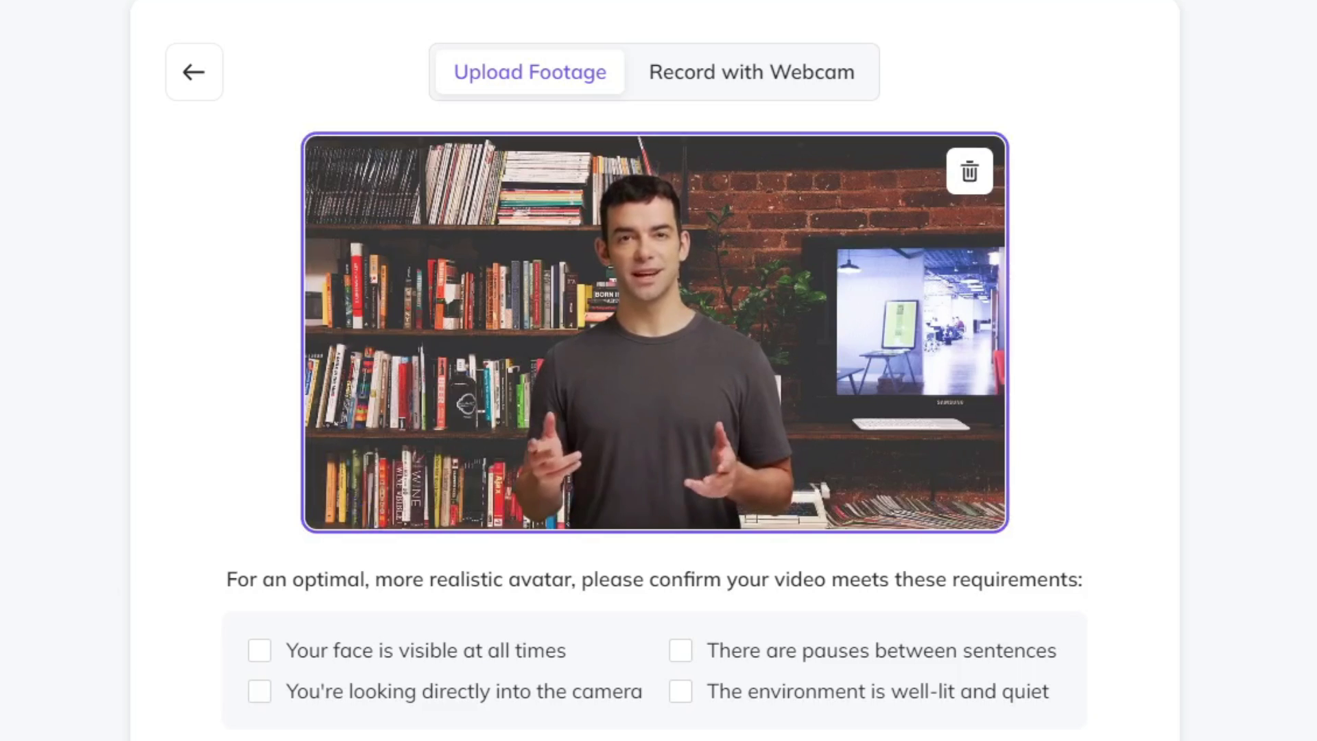
{"action": "left_click", "coordinate": [350, 481]}
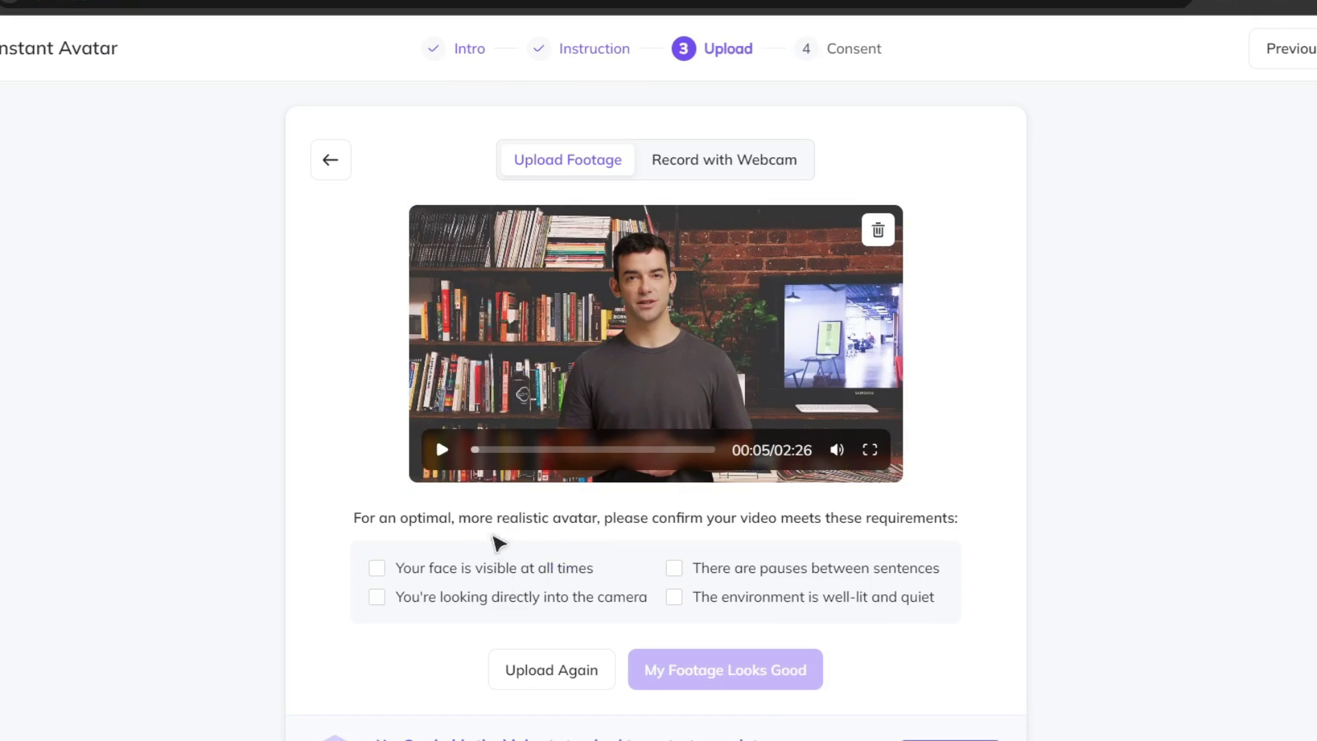
{"action": "left_click", "coordinate": [547, 570]}
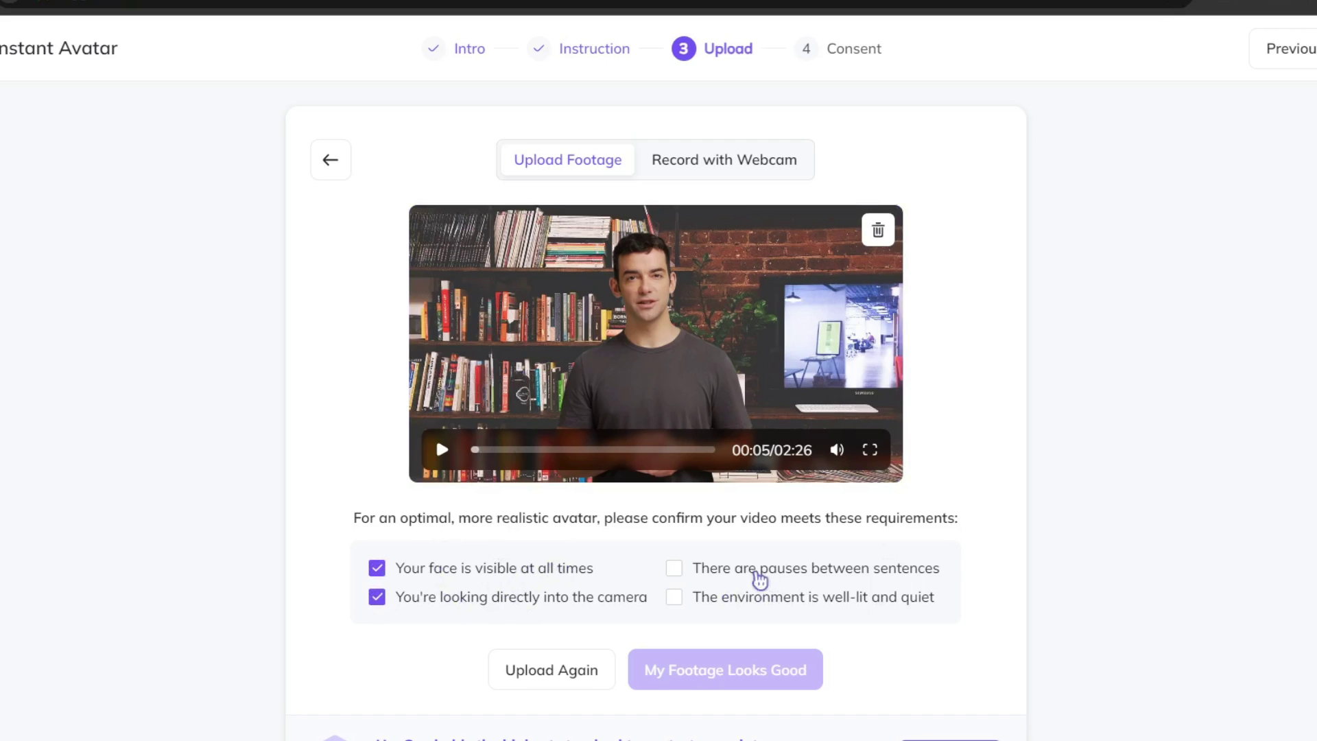
{"action": "left_click", "coordinate": [860, 574]}
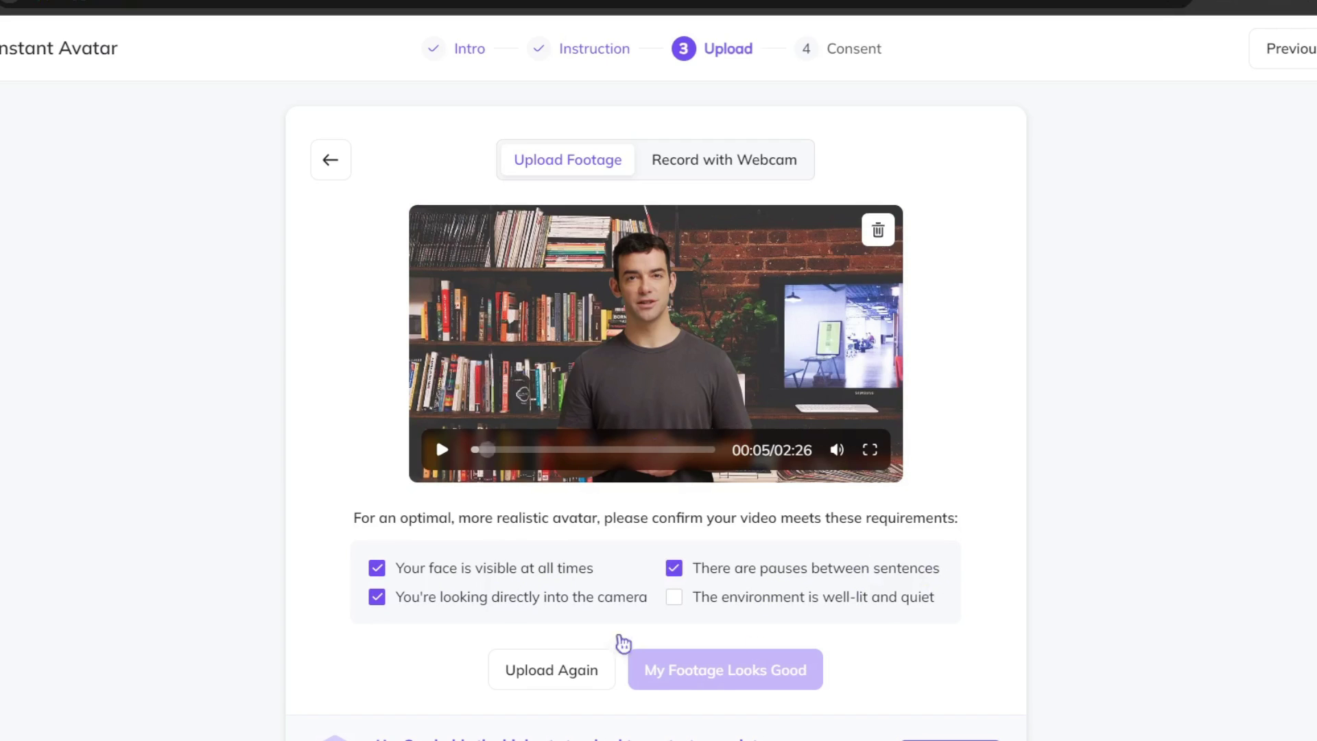
{"action": "left_click", "coordinate": [834, 607]}
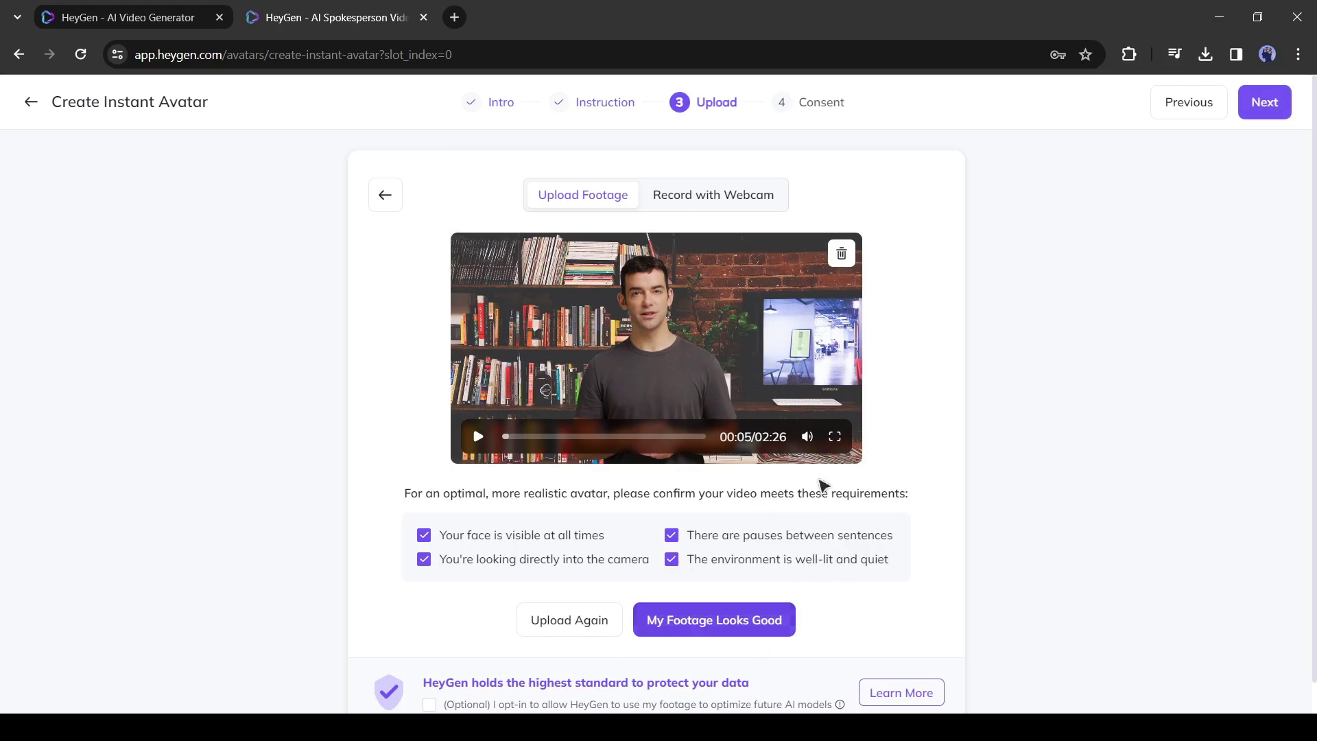
{"action": "left_click", "coordinate": [1265, 103]}
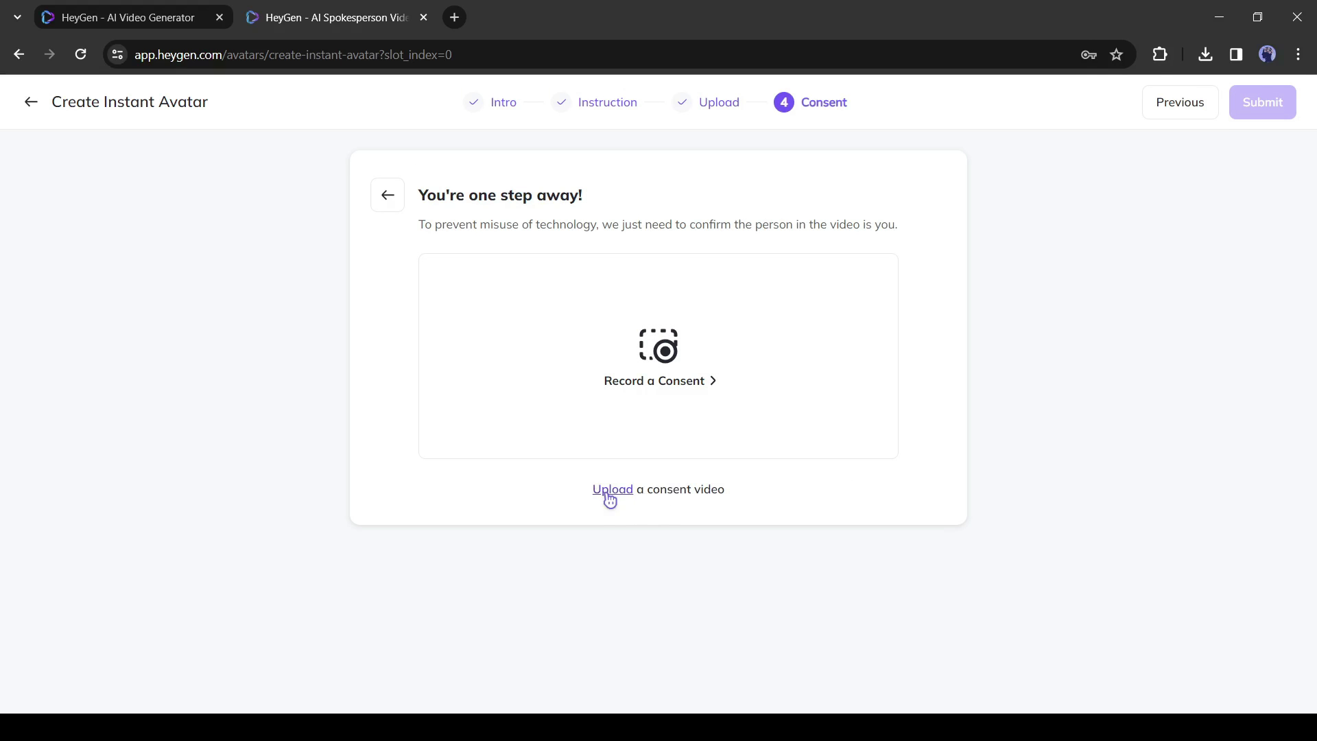
Upload the consent video, play it back, and submit it
{"action": "left_click", "coordinate": [610, 492]}
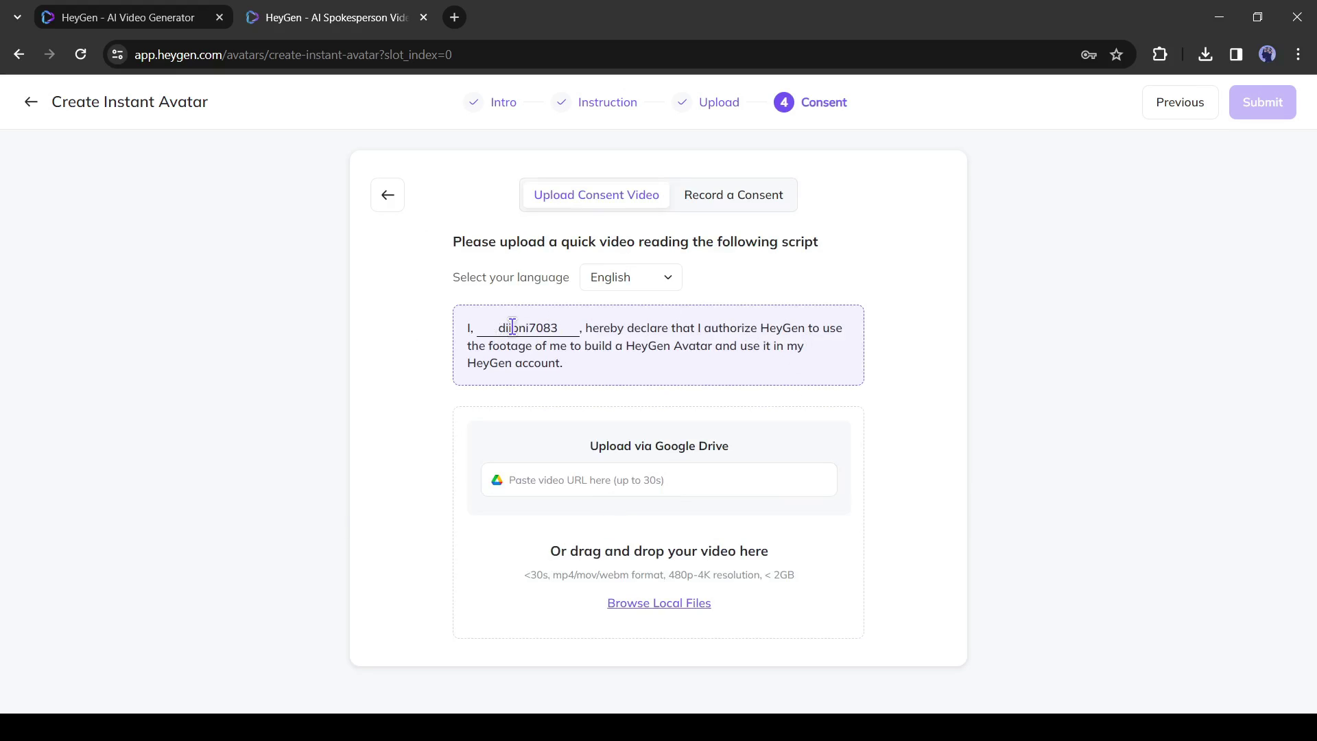
{"action": "double_click", "coordinate": [513, 327]}
{"action": "type", "text": "Devid"}
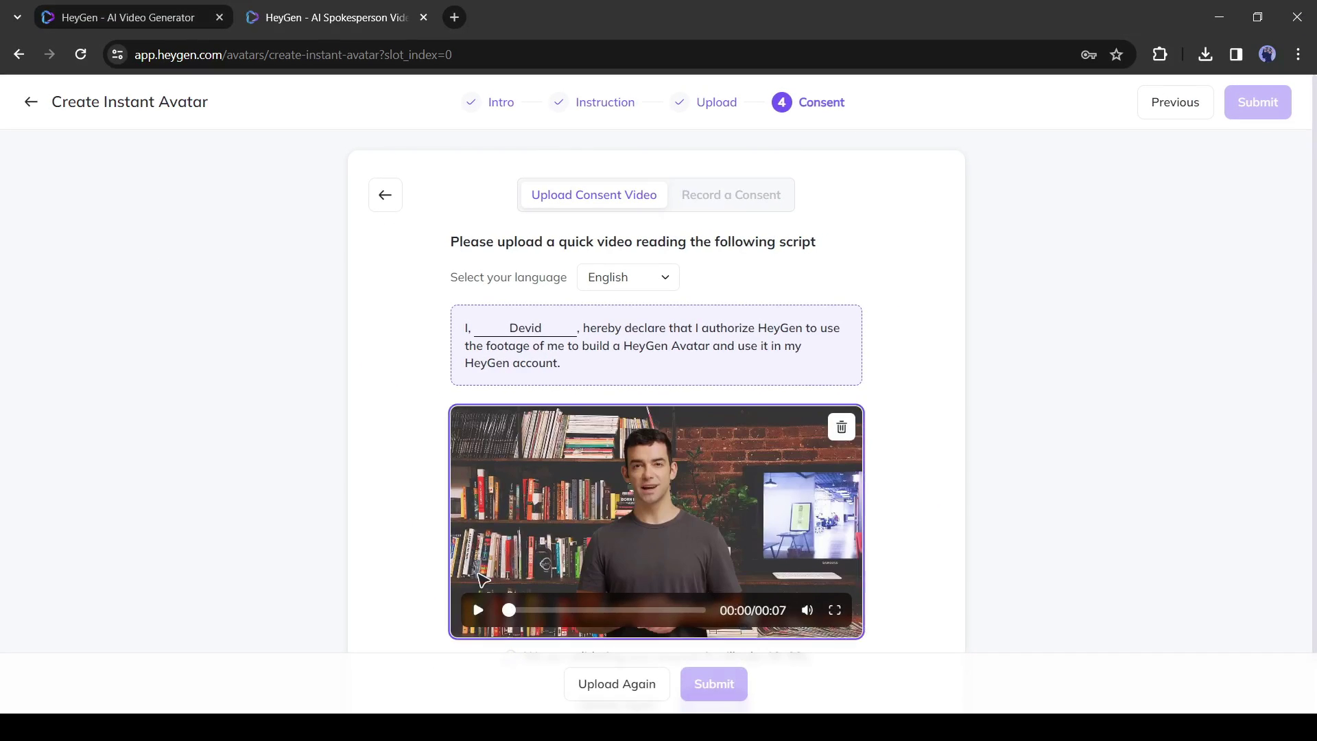
{"action": "left_click", "coordinate": [479, 556]}
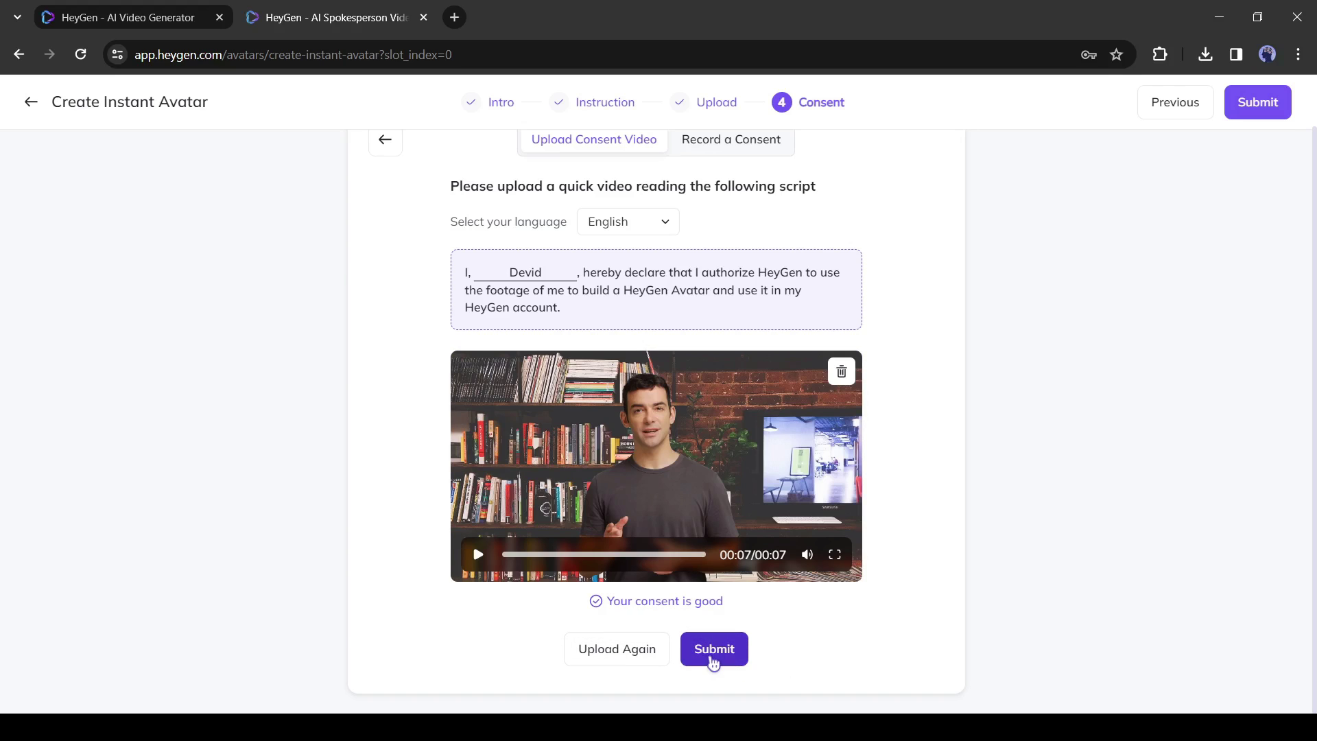
{"action": "left_click", "coordinate": [713, 651]}
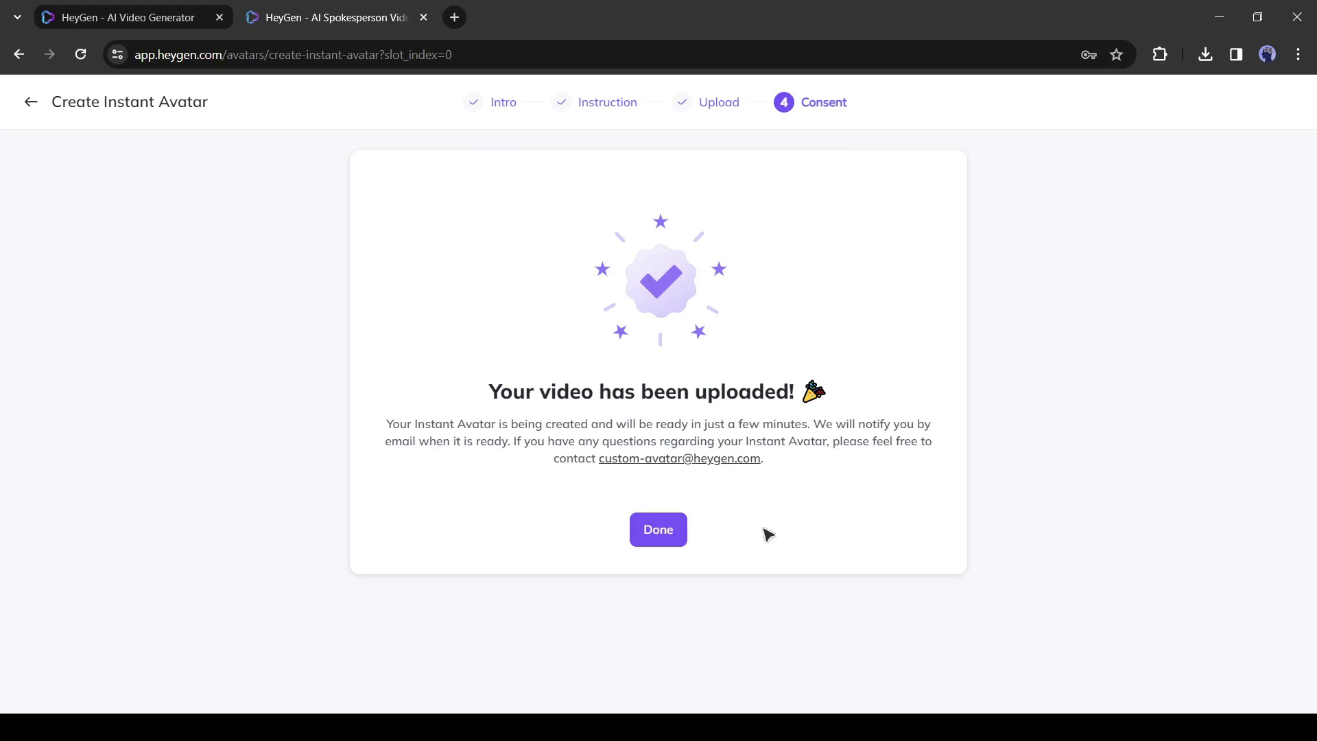
Open the ready Devid avatar, skip its intro tips, and start a new video from it
{"action": "left_click", "coordinate": [674, 535]}
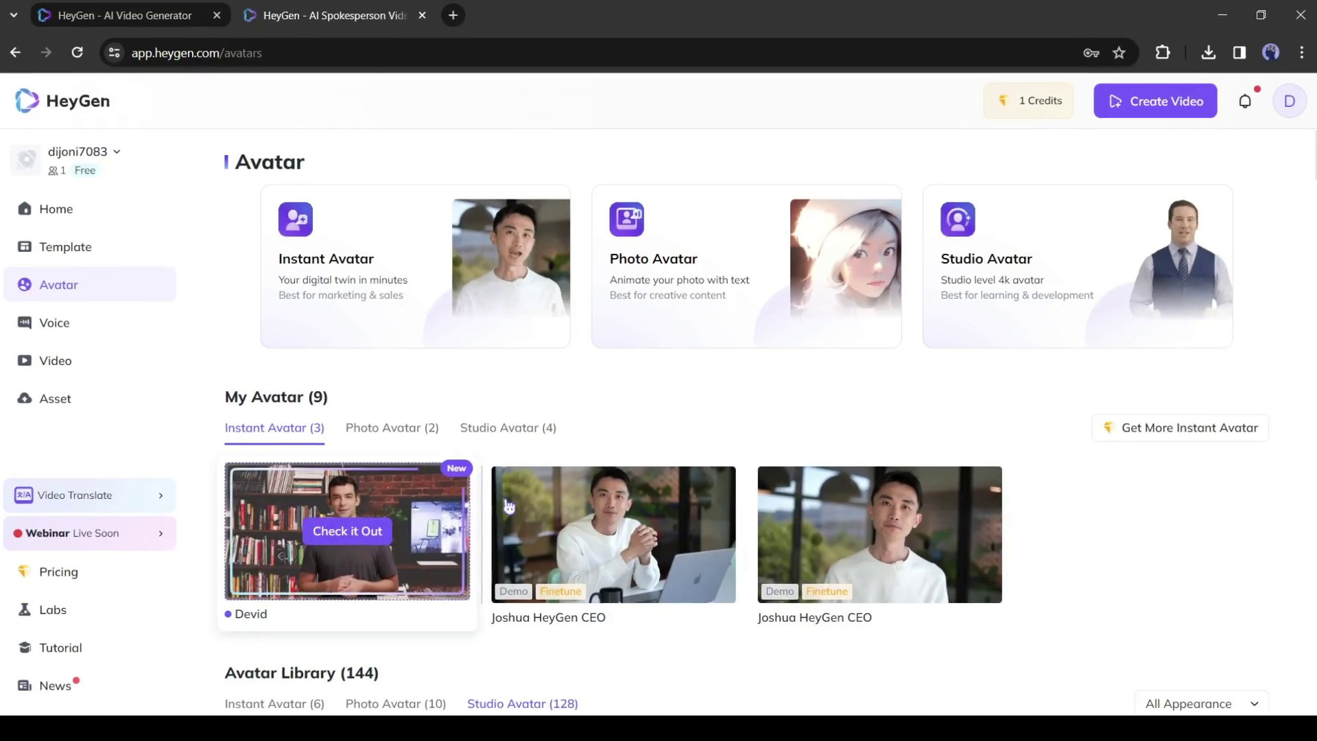
{"action": "left_click", "coordinate": [371, 541]}
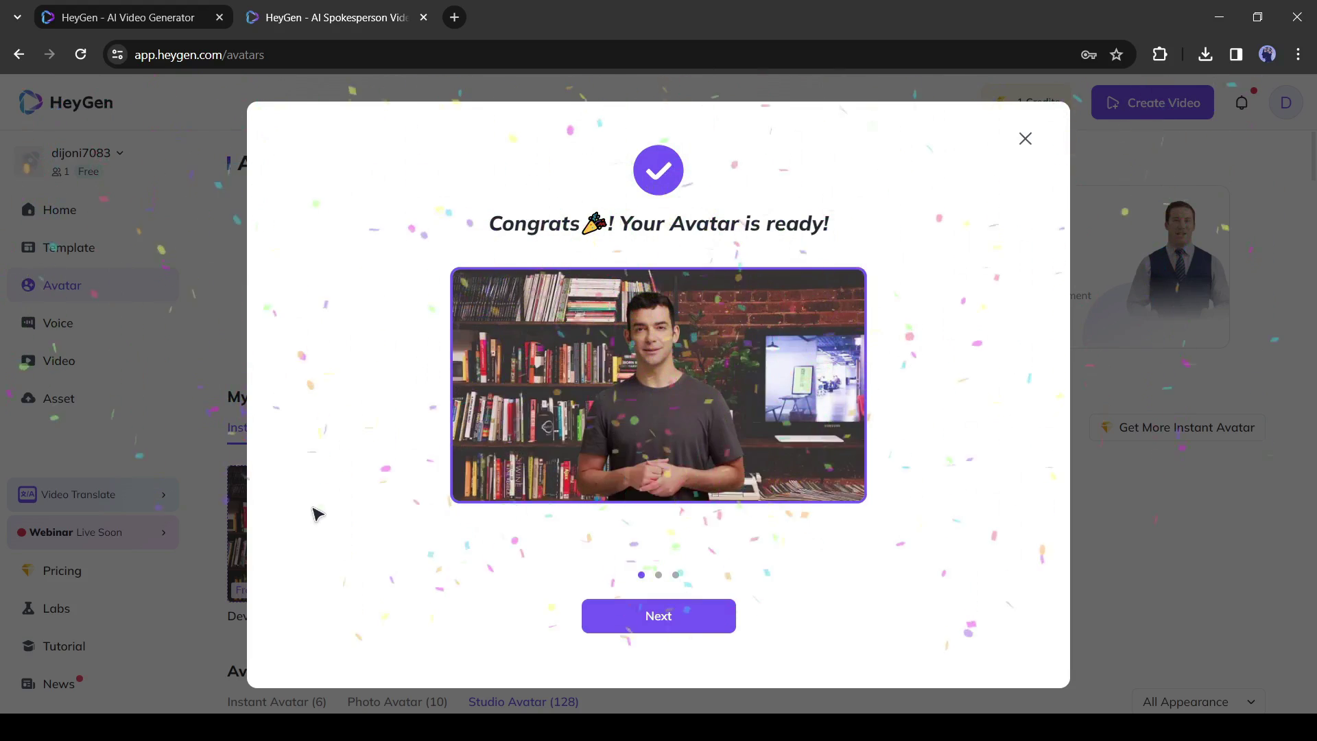
{"action": "left_click", "coordinate": [641, 630]}
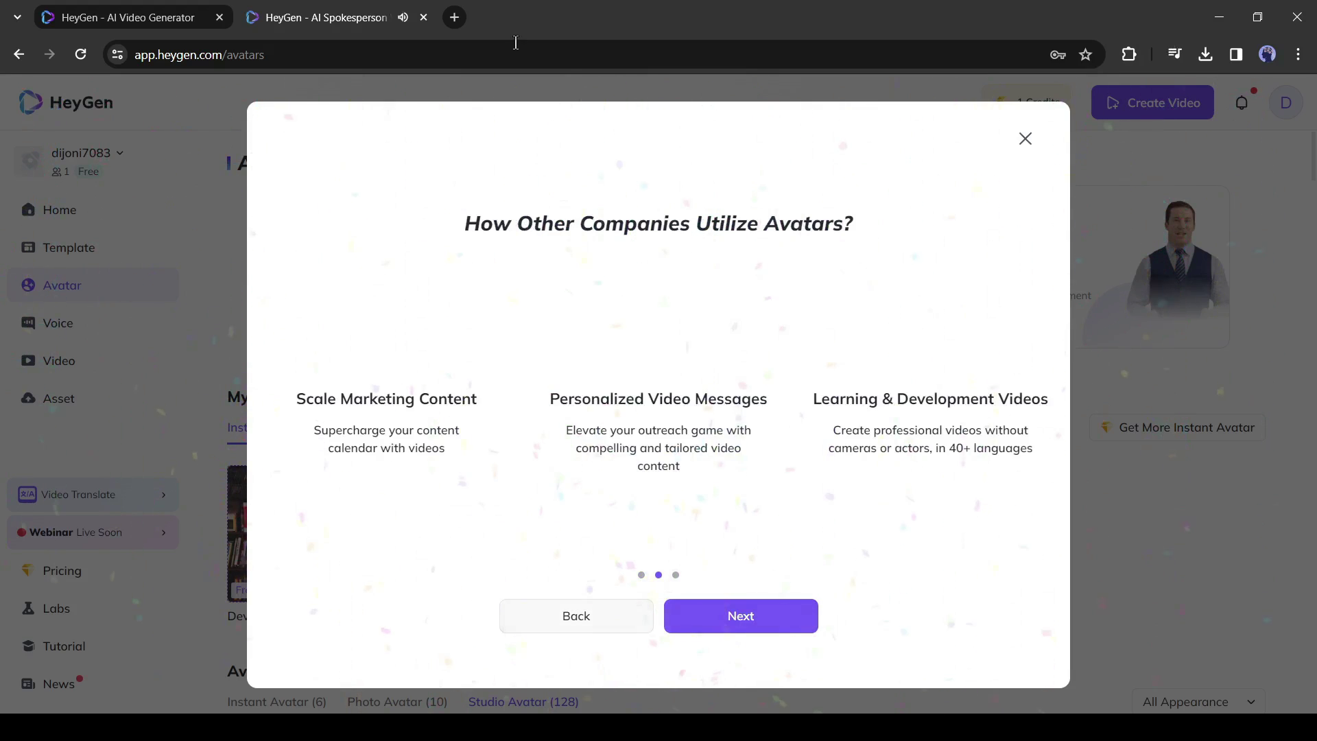
{"action": "left_click", "coordinate": [750, 624]}
{"action": "left_click", "coordinate": [744, 614]}
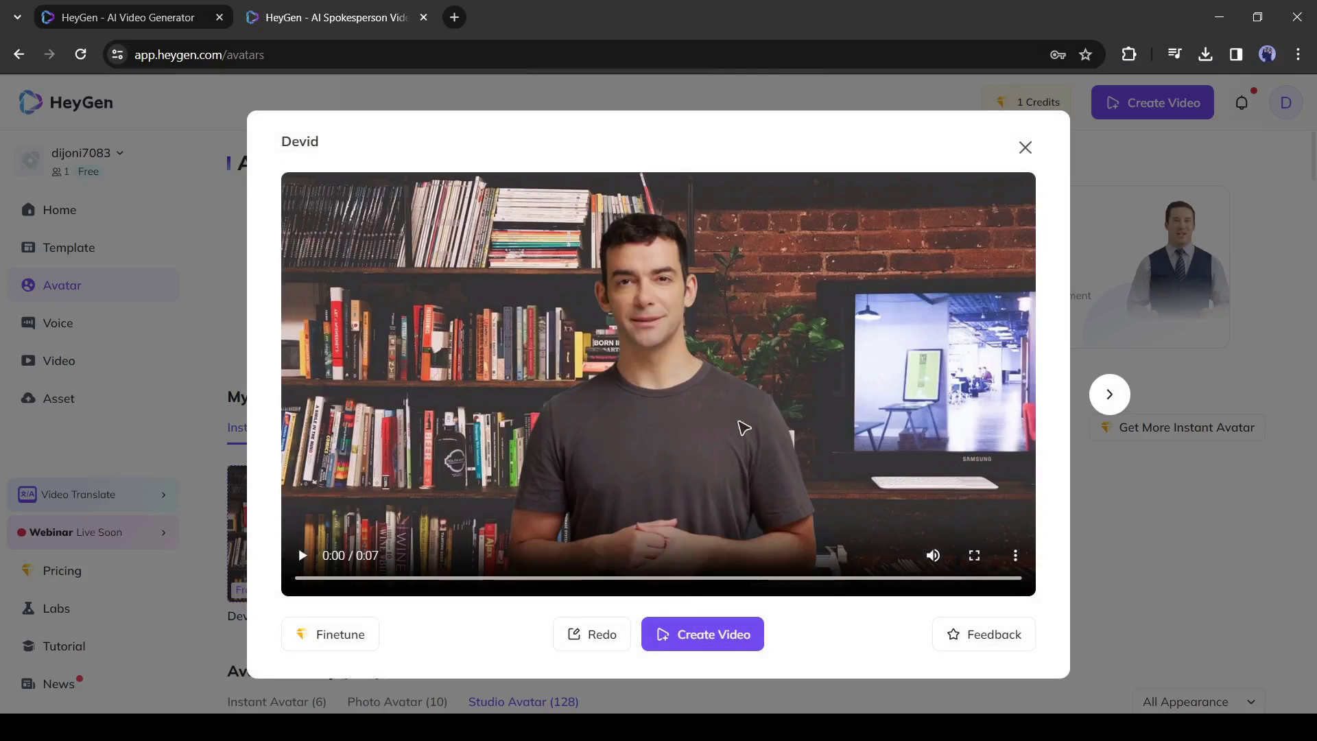
{"action": "left_click", "coordinate": [671, 642]}
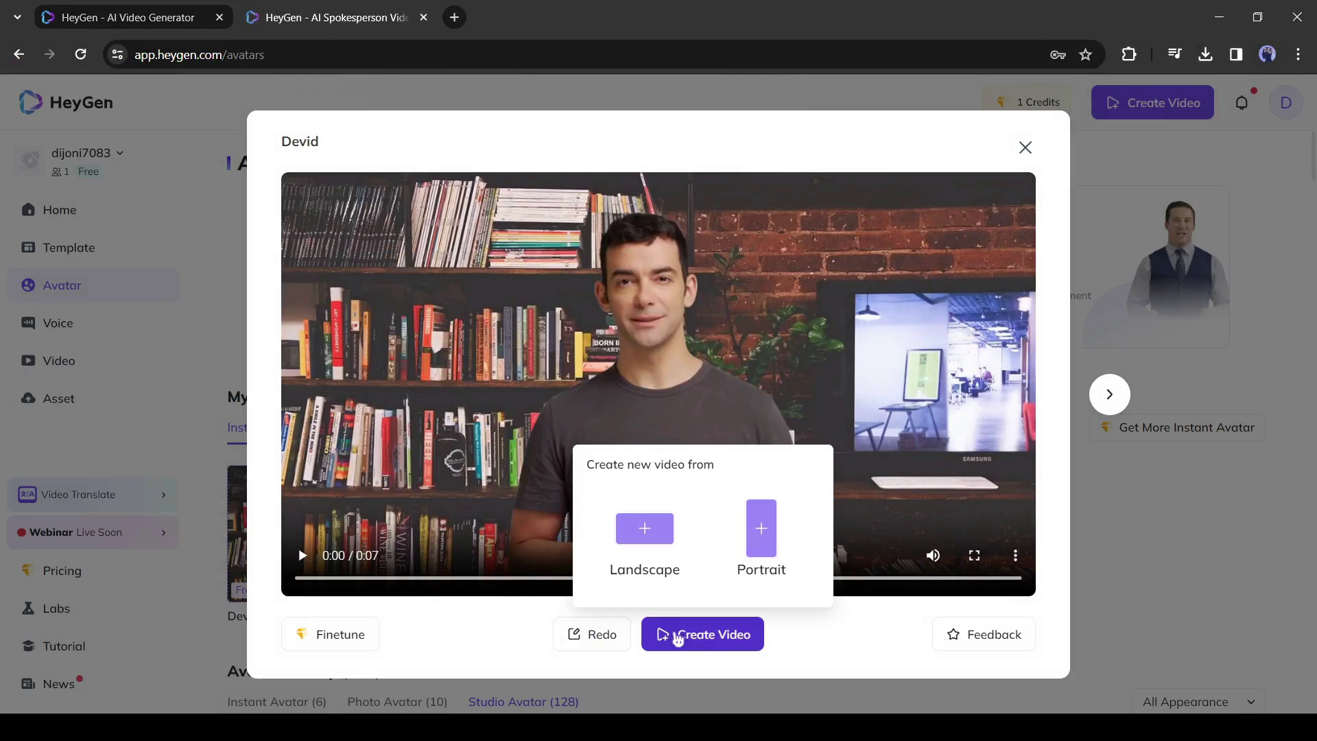
Choose landscape, paste the new paragraph over the placeholder script, then undo it
{"action": "left_click", "coordinate": [645, 529]}
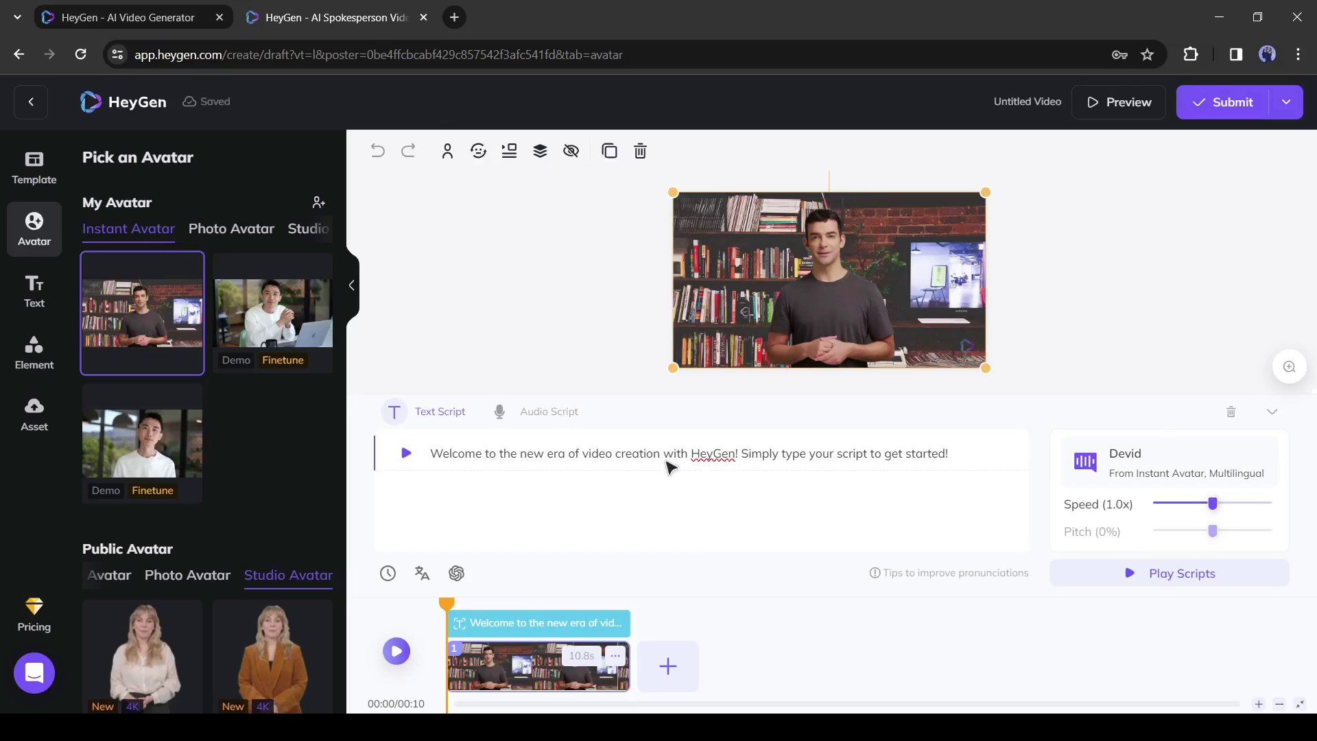
{"action": "triple_click", "coordinate": [499, 453]}
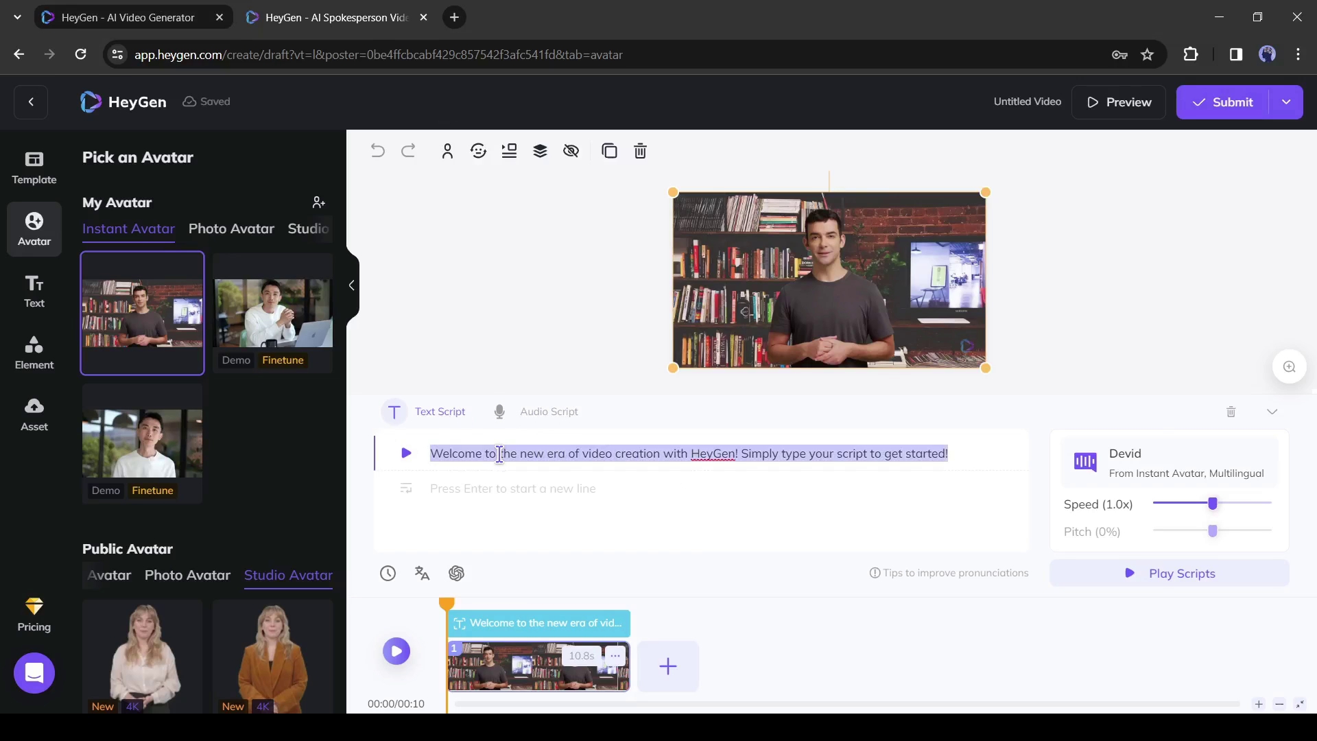
{"action": "type", "text": "I am not a real person. Yes, I am AI-generated. You can also create this kind of hyper-realistic AI avatar. Not only that, you can also clone yourself. Yes, you can create a clone of yourself, who will able to talk like you. It will copy your face, voice, gestures, and even your talking style. Now to make a video, you don’t need to shoot all the time, Just make your clone avatar, insert the script, and your video is ready. If you want to make your own clone avatar, Without further ado, Let’s dive in."}
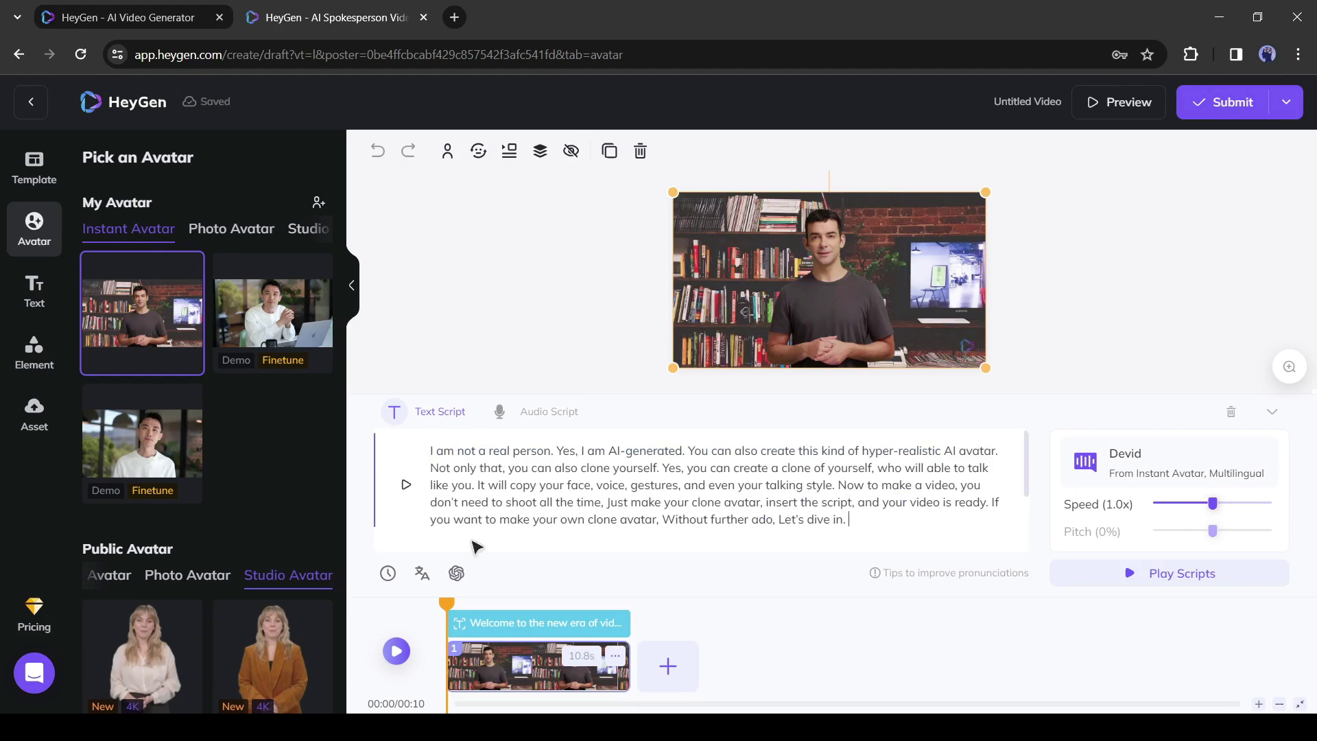
{"action": "key", "text": "ctrl+z"}
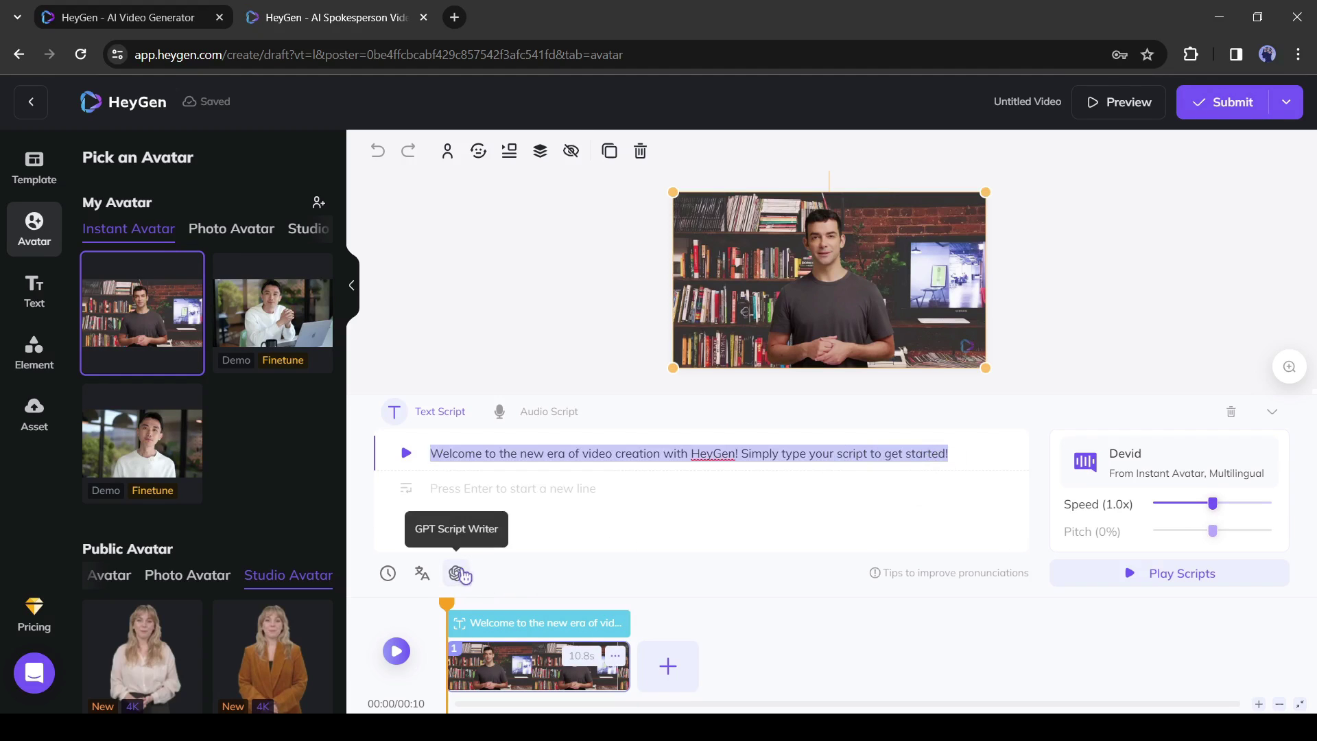
Request an intro from the GPT Script Writer, then paste the 'I am not a real person' paragraph as the script
{"action": "left_click", "coordinate": [461, 575]}
{"action": "type", "text": "Write a Introscript about who to make cl"}
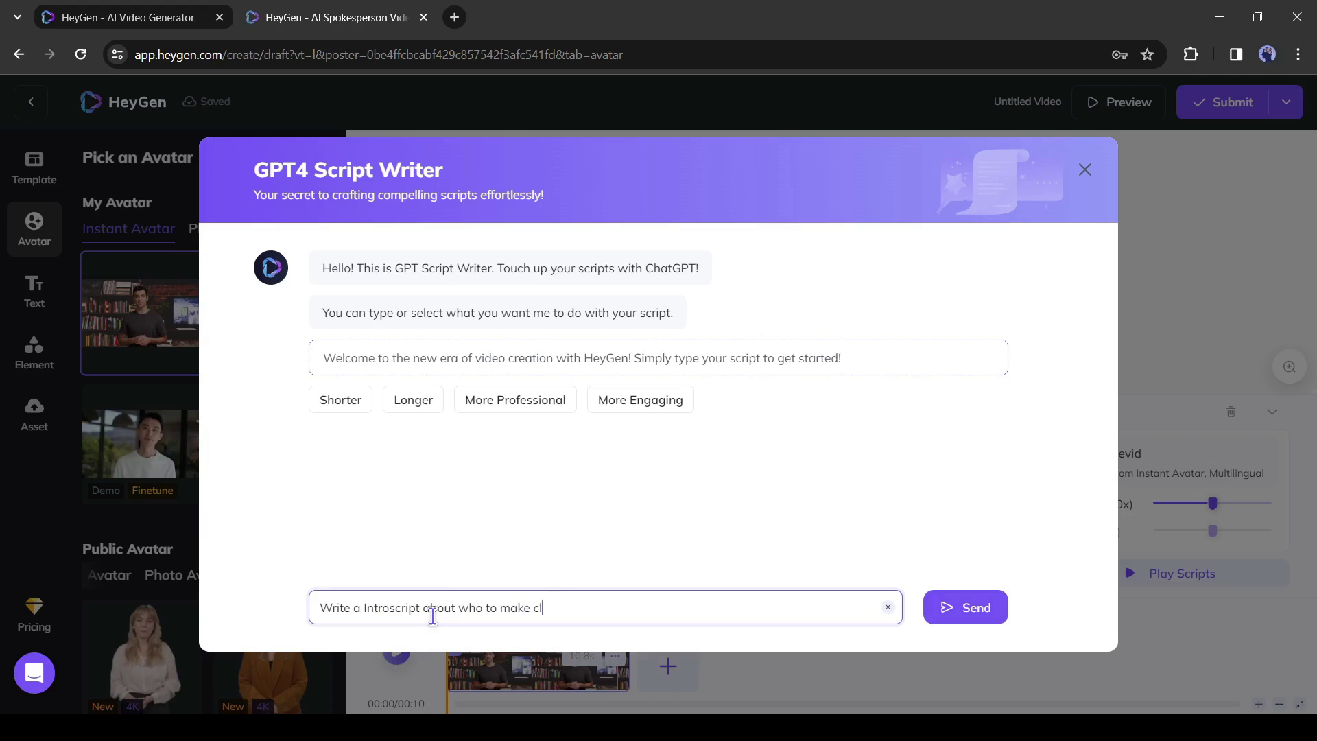
{"action": "type", "text": "AI"}
{"action": "key", "text": "Return"}
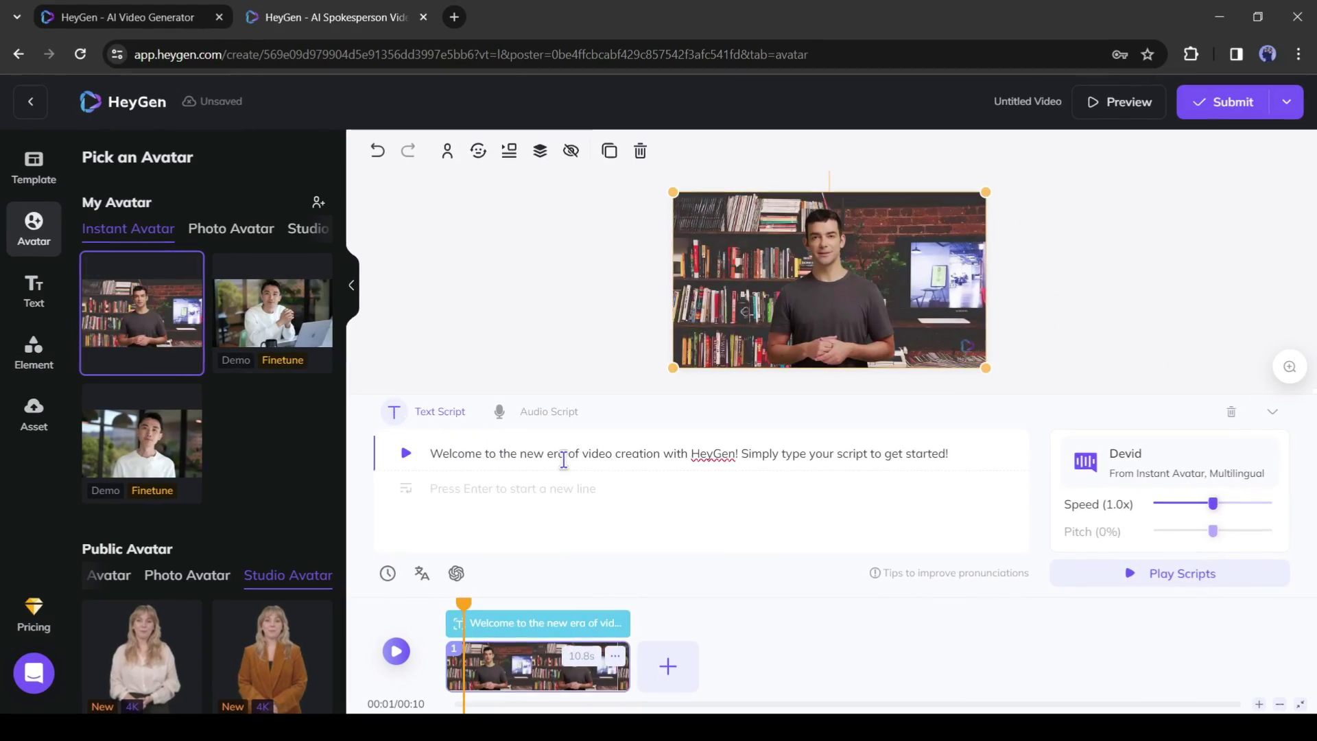
{"action": "triple_click", "coordinate": [564, 460]}
{"action": "type", "text": "I am not a real person. Yes, I am AI-generated. You can also create this kind of hyper-realistic AI avatar. Not only that, you can also clone yourself. Yes, you can create a clone of yourself, who will able to talk like you. It will copy your face, voice, gestures, and even your talking style. Now to make a video, you don’t need to shoot all the time, Just make your clone avatar, insert the script, and your video is ready. If you want to make your own clone avatar, Without further ado, Let’s dive in."}
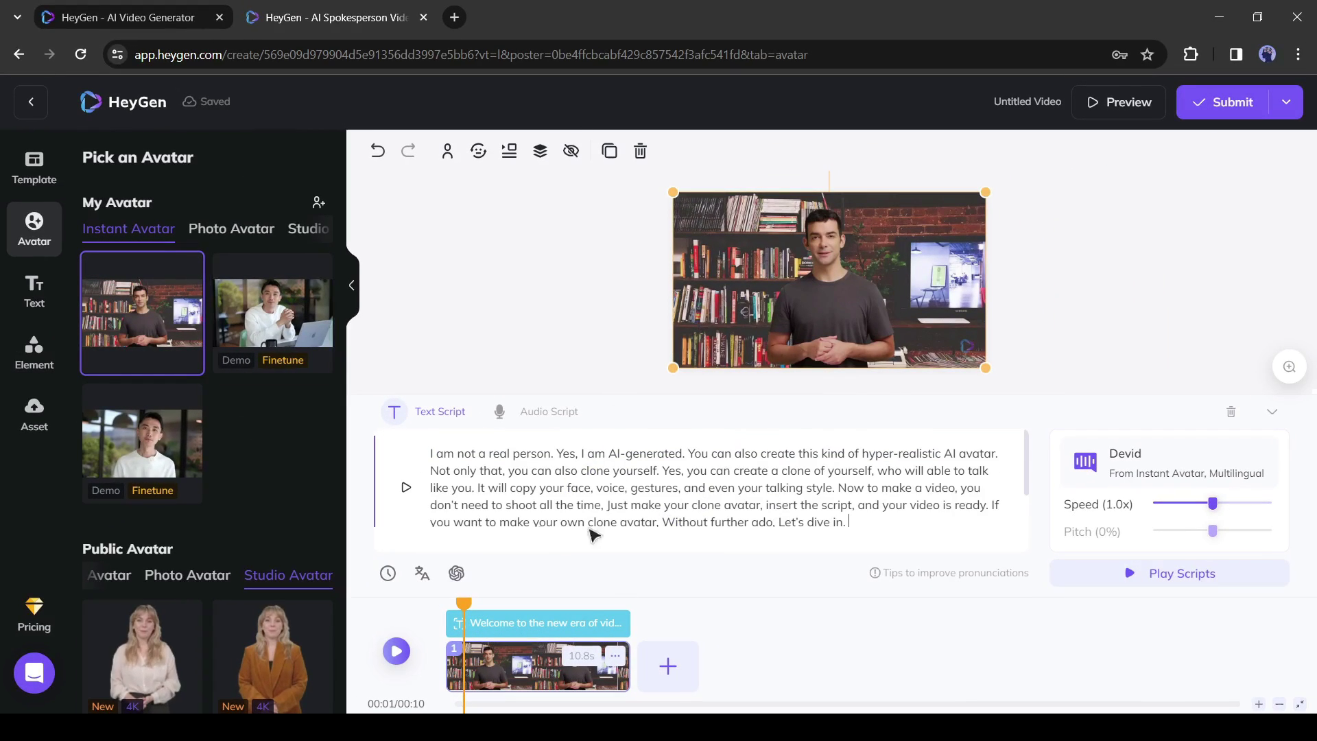
{"action": "left_click", "coordinate": [1147, 484]}
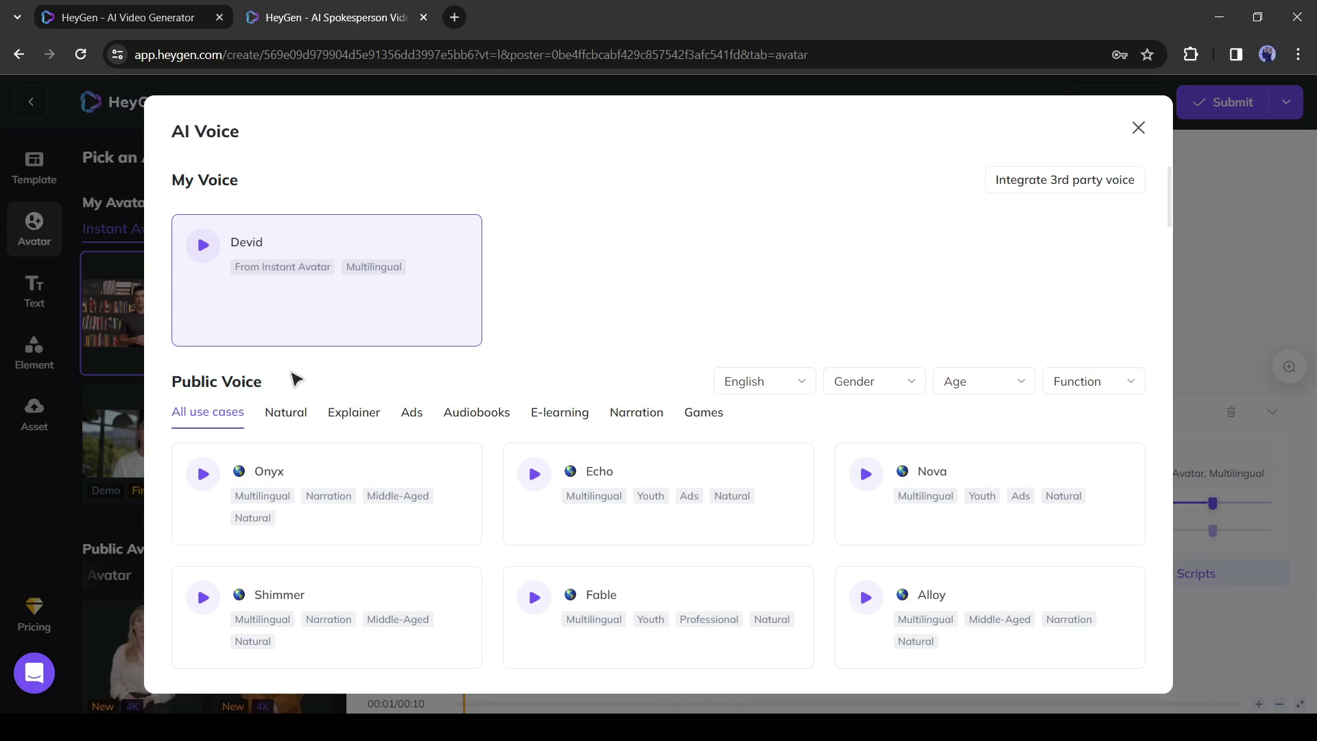
{"action": "scroll", "coordinate": [340, 546], "scroll_direction": "down", "scroll_amount": 2}
{"action": "scroll", "coordinate": [342, 548], "scroll_direction": "down", "scroll_amount": 3}
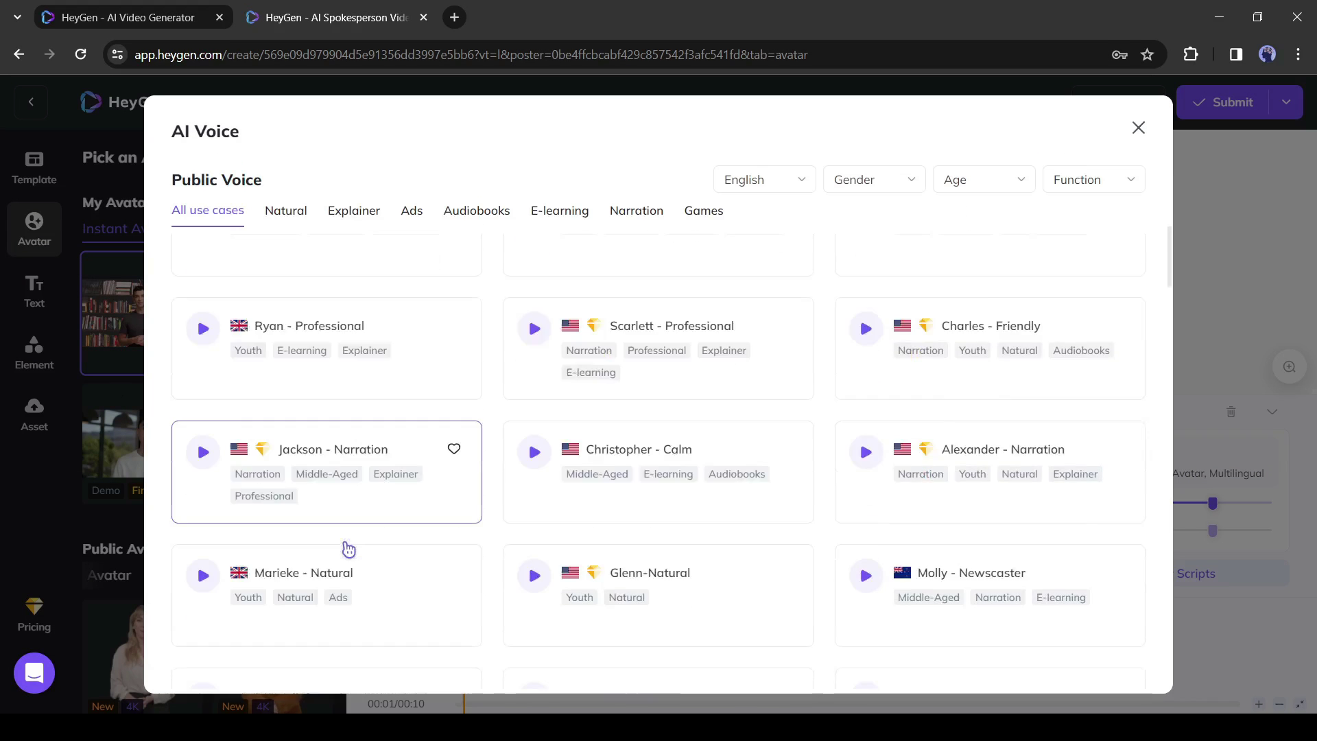
{"action": "scroll", "coordinate": [348, 549], "scroll_direction": "down", "scroll_amount": 2}
{"action": "scroll", "coordinate": [347, 549], "scroll_direction": "down", "scroll_amount": 2}
{"action": "scroll", "coordinate": [347, 546], "scroll_direction": "down", "scroll_amount": 2}
{"action": "scroll", "coordinate": [346, 546], "scroll_direction": "down", "scroll_amount": 5}
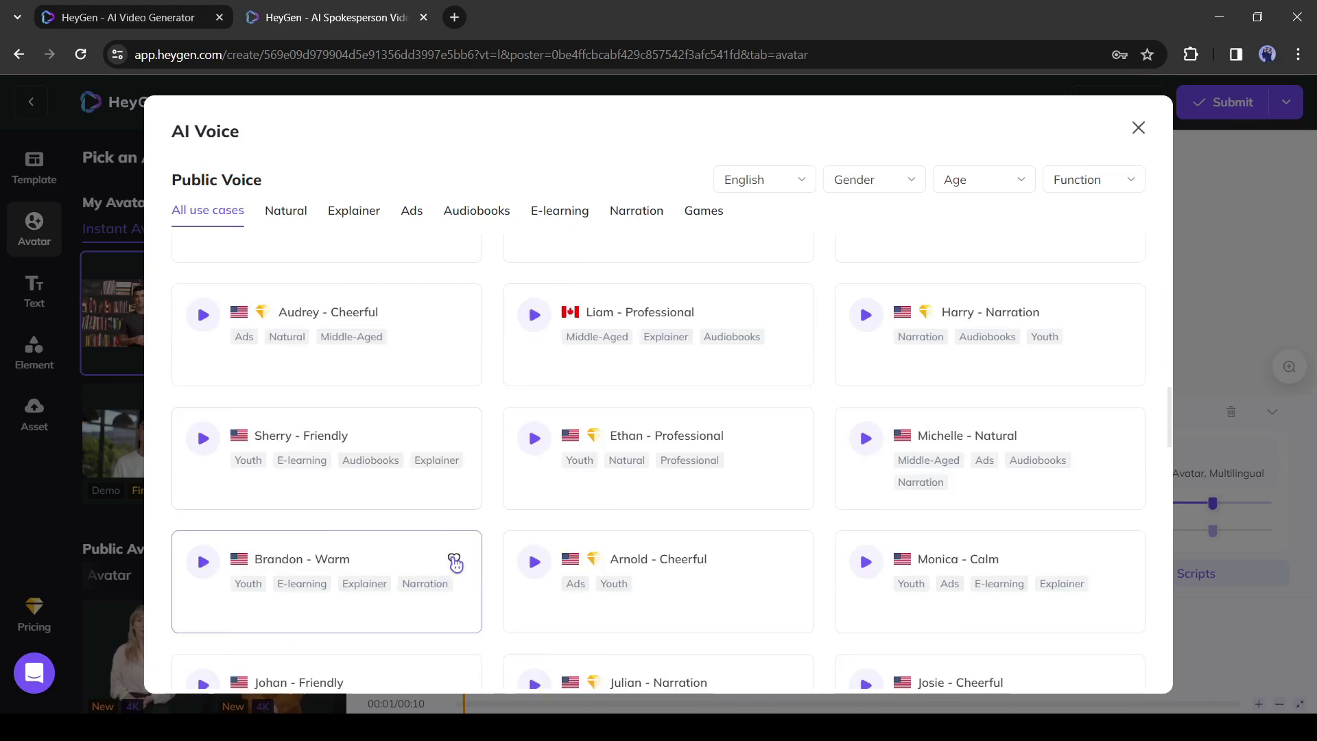
{"action": "scroll", "coordinate": [453, 559], "scroll_direction": "up", "scroll_amount": 4}
{"action": "scroll", "coordinate": [696, 412], "scroll_direction": "up", "scroll_amount": 10}
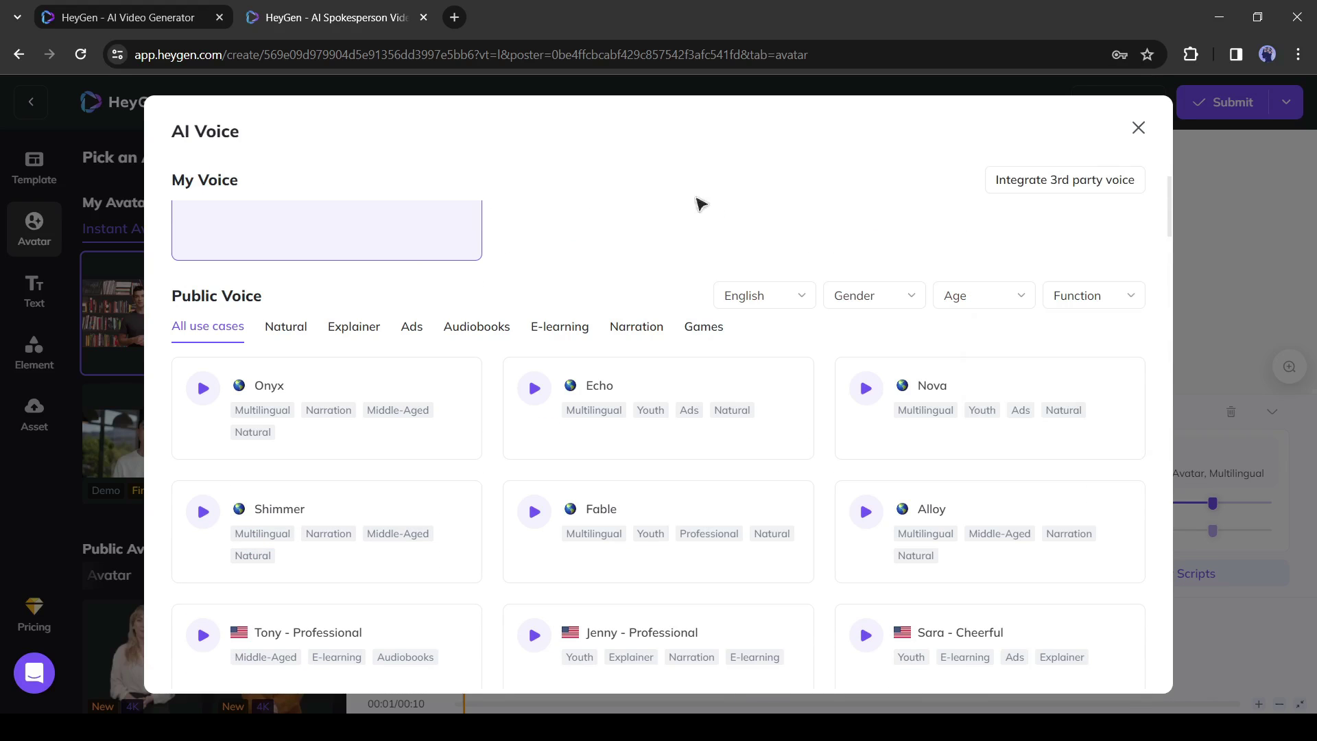
{"action": "left_click", "coordinate": [1075, 192]}
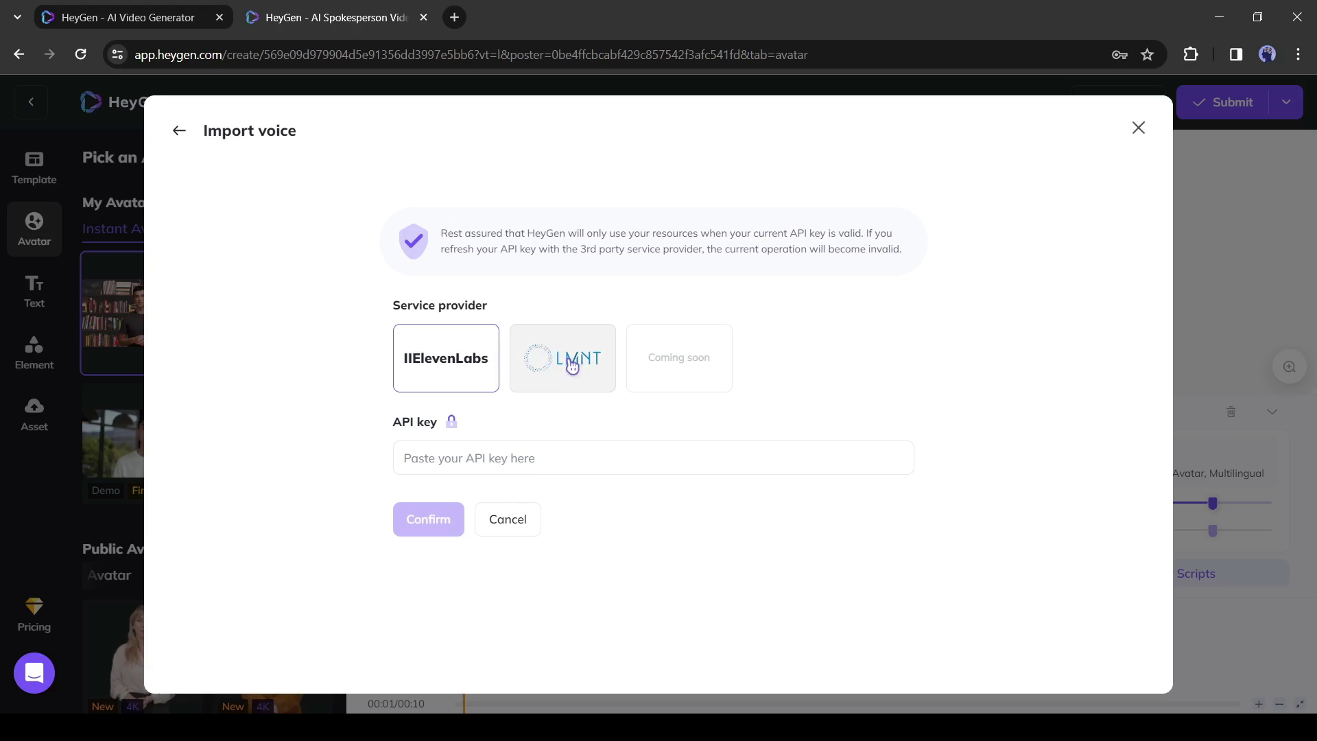
{"action": "left_click", "coordinate": [180, 131]}
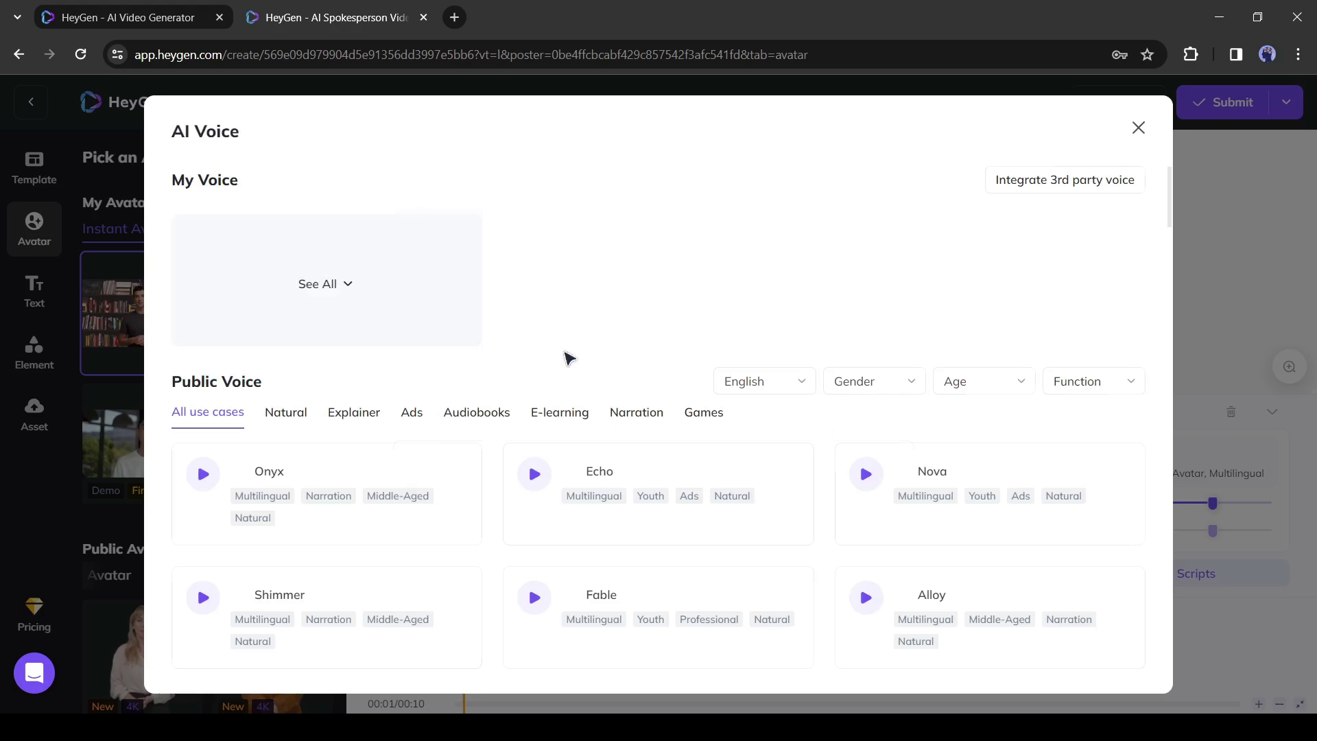
{"action": "left_click", "coordinate": [412, 301]}
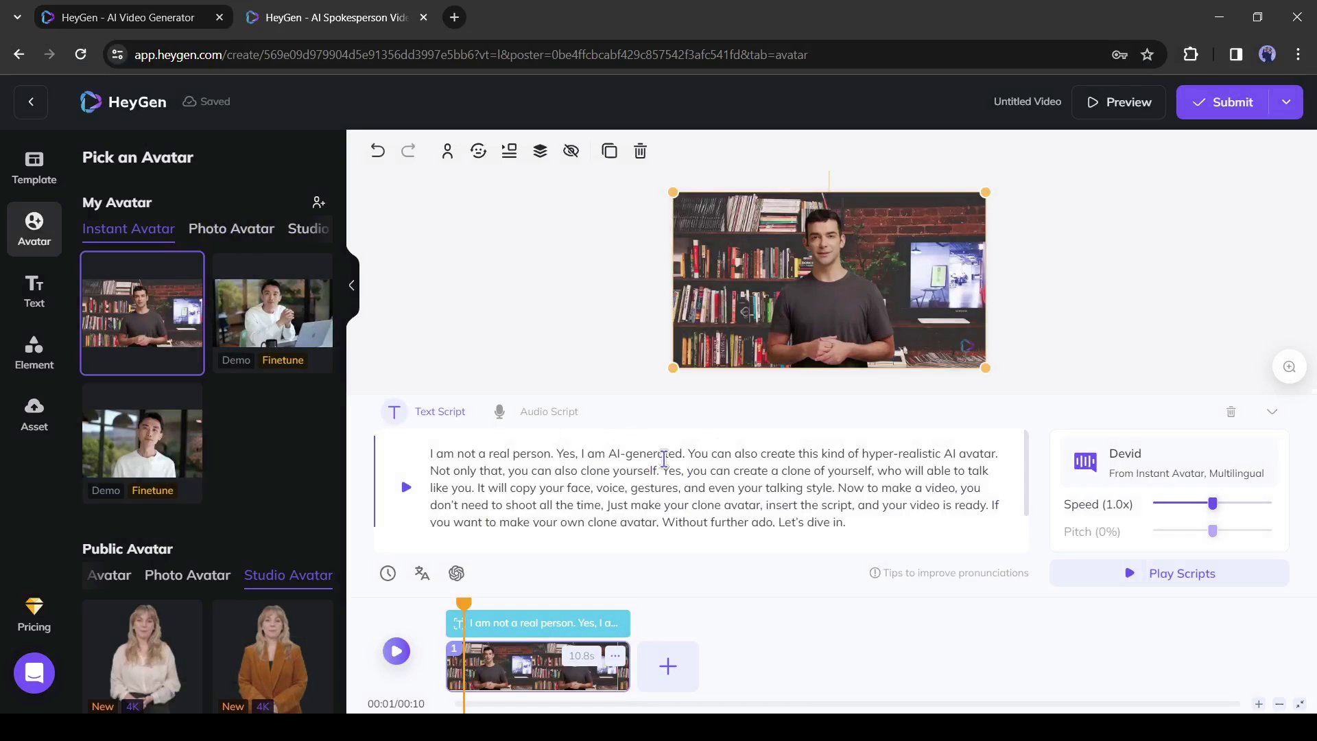
{"action": "triple_click", "coordinate": [598, 453]}
{"action": "left_click", "coordinate": [733, 433]}
Submit the Devid video for rendering and play the finished 32-second Untitled Video
{"action": "left_click", "coordinate": [1225, 109]}
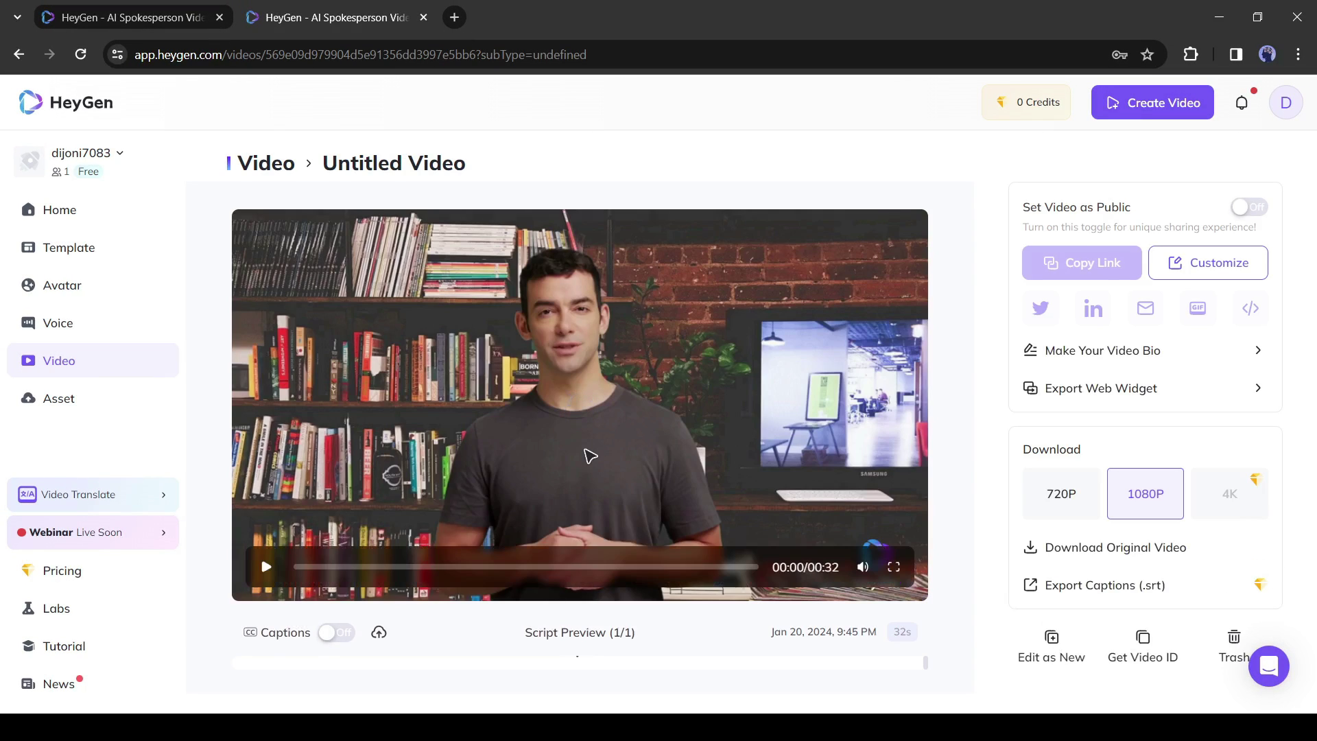
{"action": "left_click", "coordinate": [267, 569]}
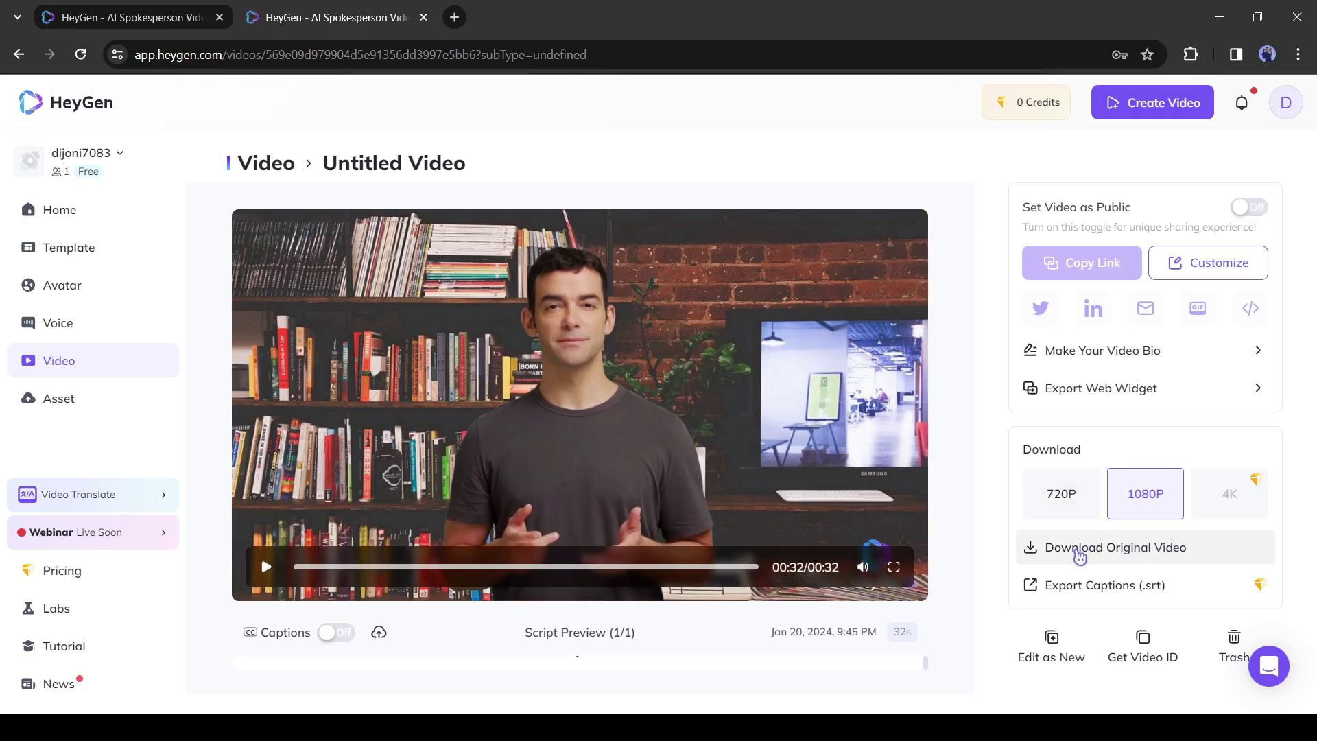
Download the original 1080P video and dismiss the HeyGen Assistant popup
{"action": "left_click", "coordinate": [1110, 551]}
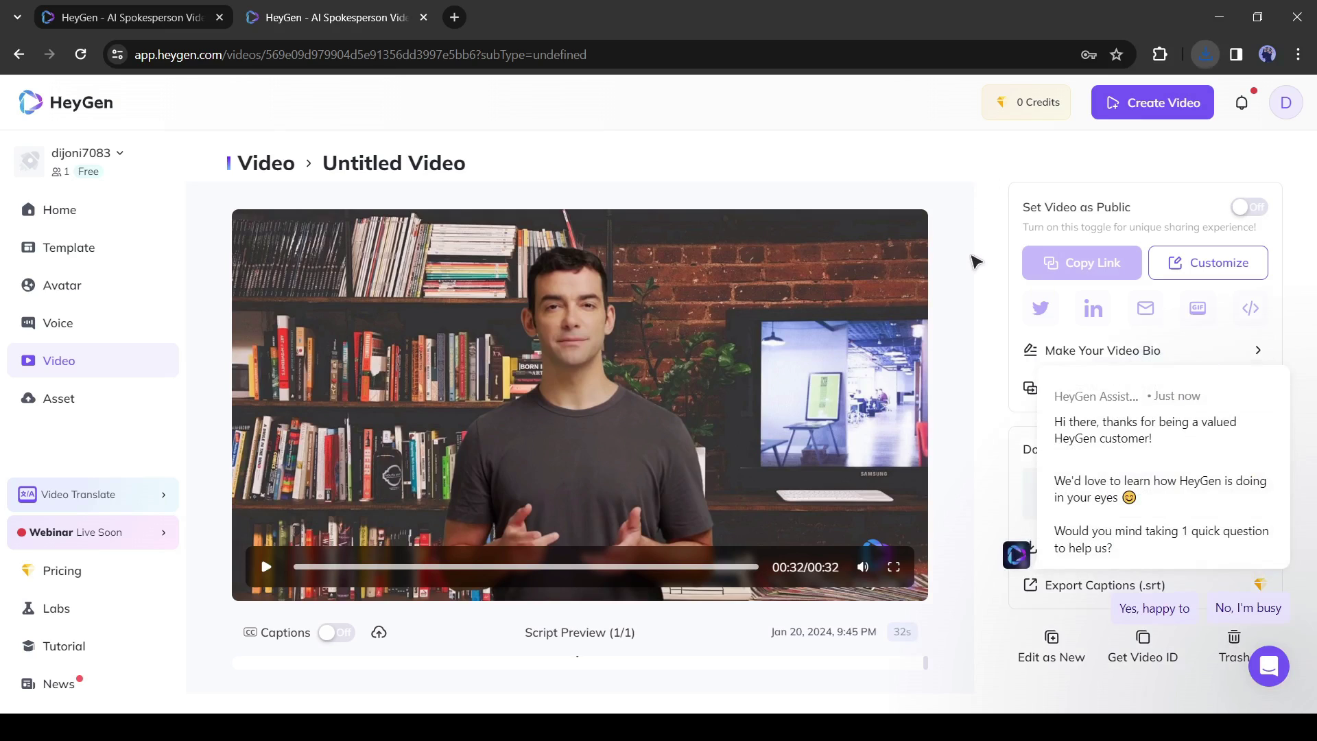
{"action": "left_click", "coordinate": [1287, 369]}
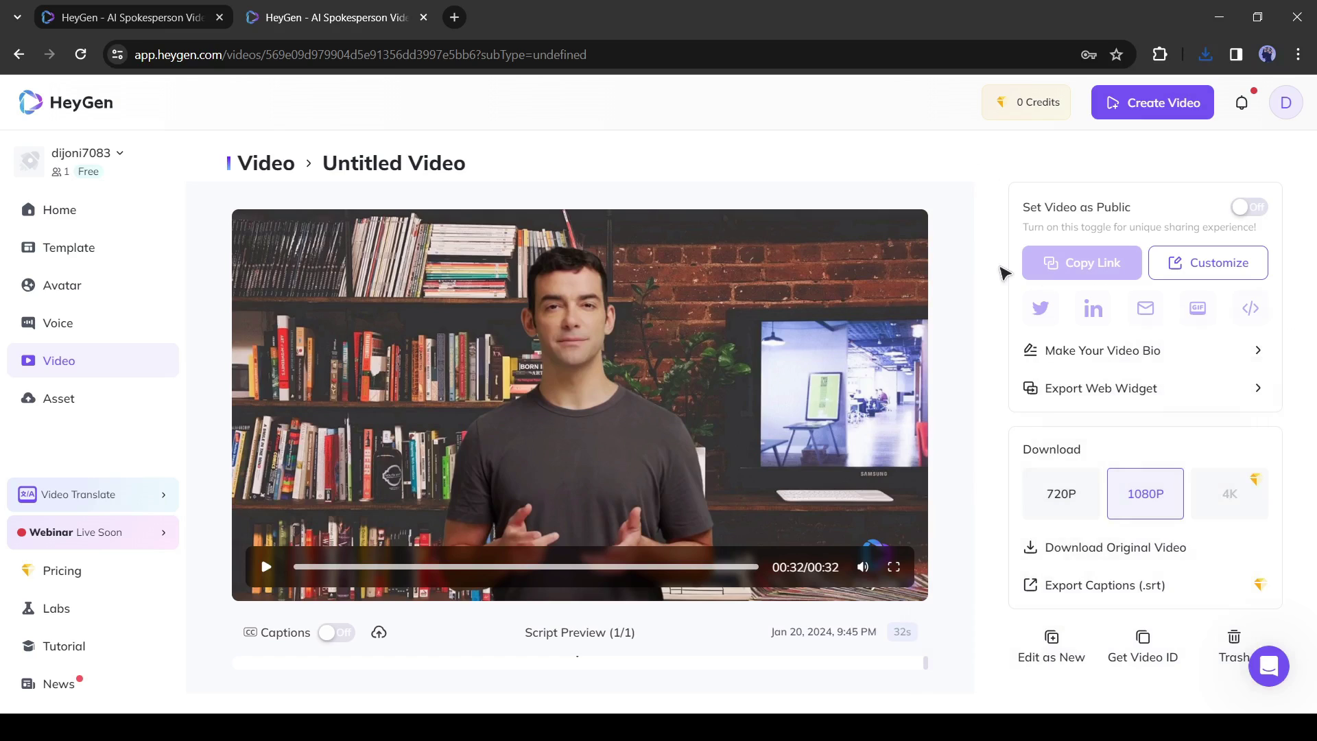